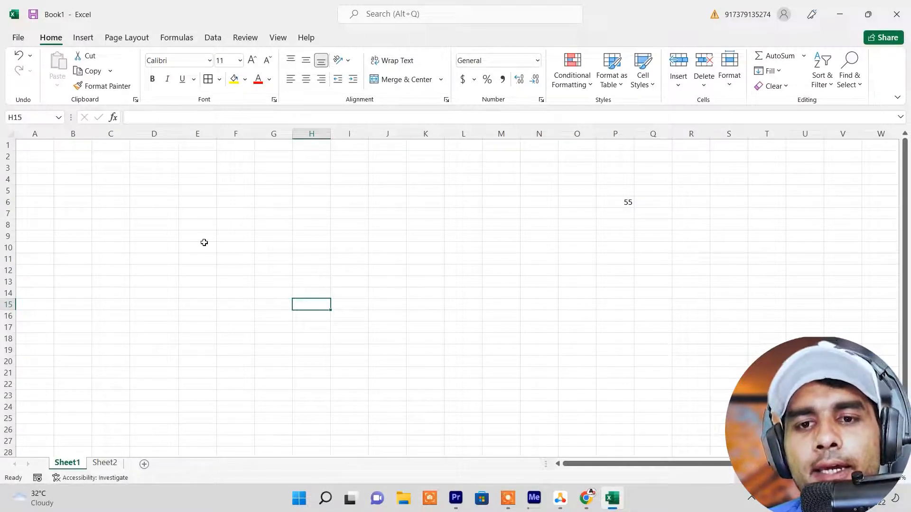
{"action": "left_click_drag", "start_coordinate": [32, 146], "coordinate": [883, 453]}
{"action": "left_click", "coordinate": [358, 293]}
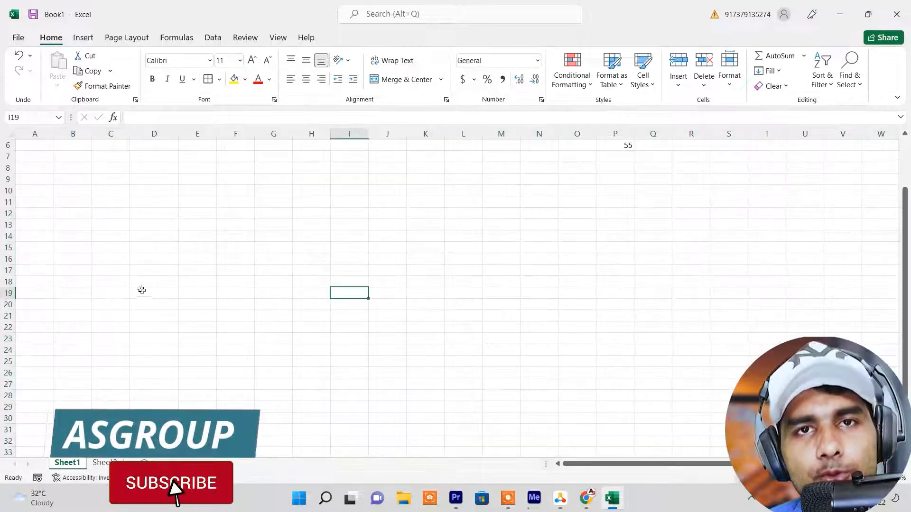
{"action": "scroll", "coordinate": [139, 287], "scroll_direction": "up", "scroll_amount": 2}
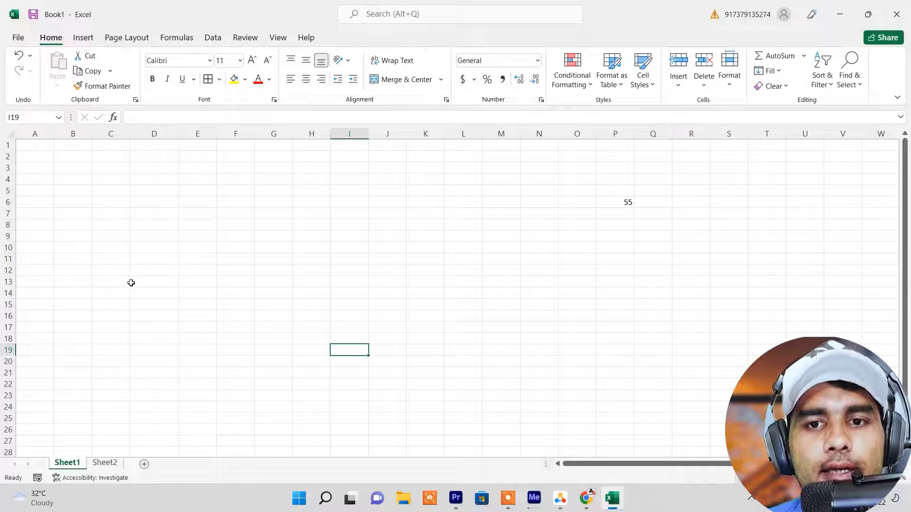
{"action": "left_click", "coordinate": [267, 200]}
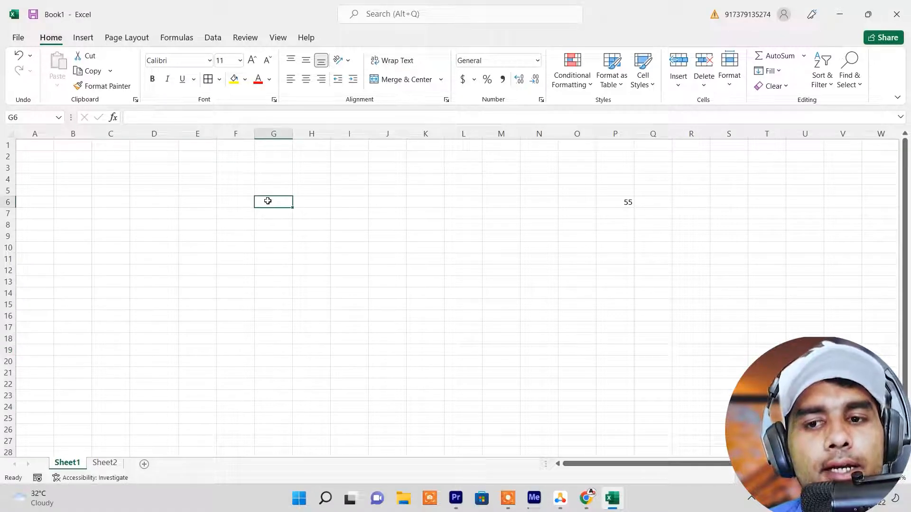
{"action": "left_click", "coordinate": [194, 193]}
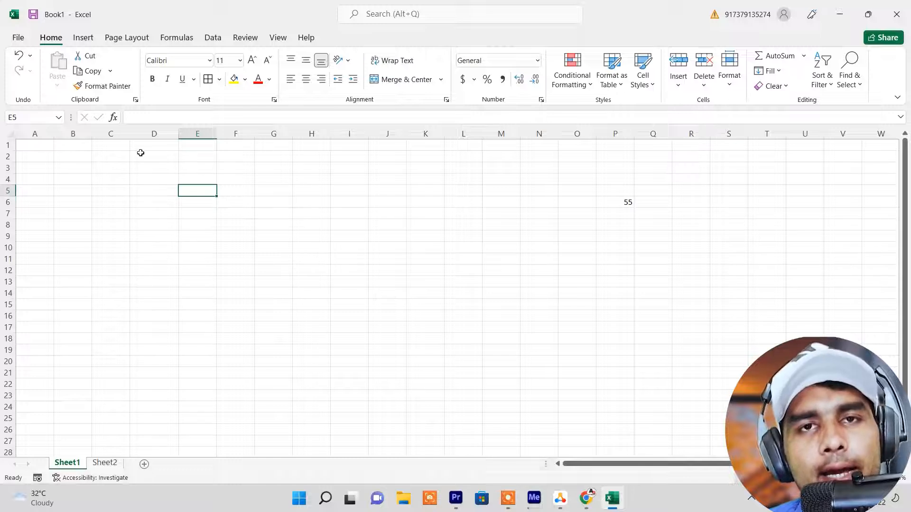
Starting from cell A1, jump to the worksheet's last row and then to its last column
{"action": "left_click", "coordinate": [38, 149]}
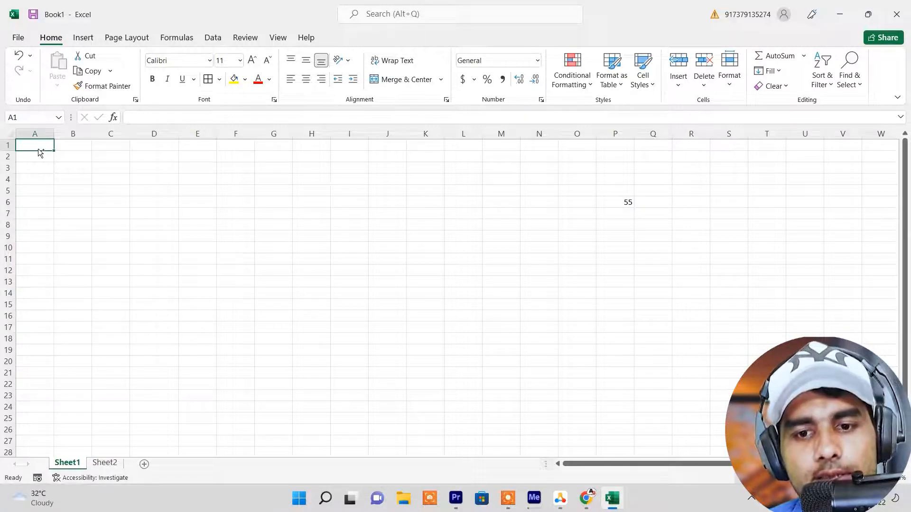
{"action": "key", "text": "ctrl+Down"}
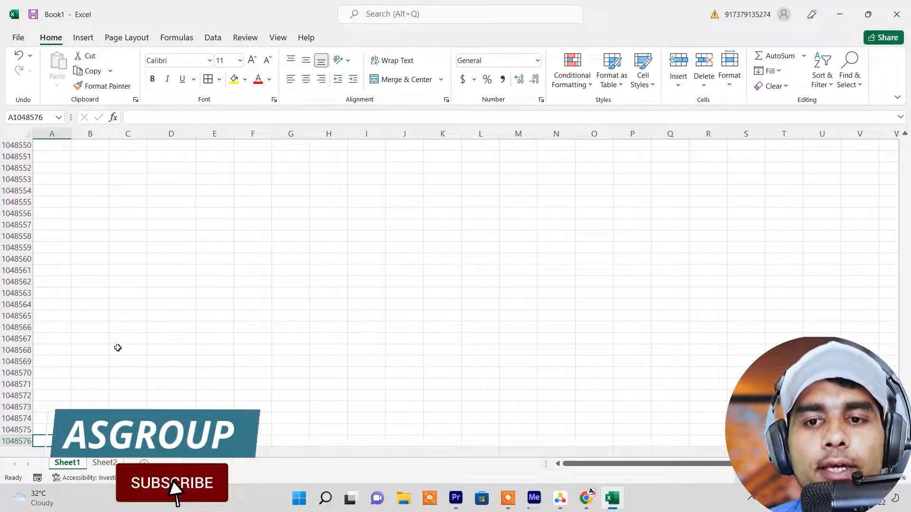
{"action": "scroll", "coordinate": [118, 341], "scroll_direction": "up", "scroll_amount": 6}
{"action": "left_click", "coordinate": [56, 191]}
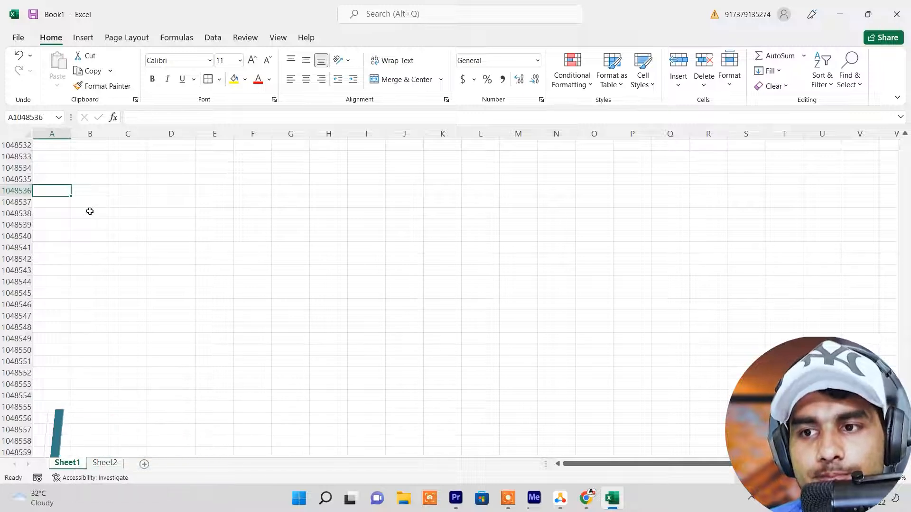
{"action": "key", "text": "ctrl+Right"}
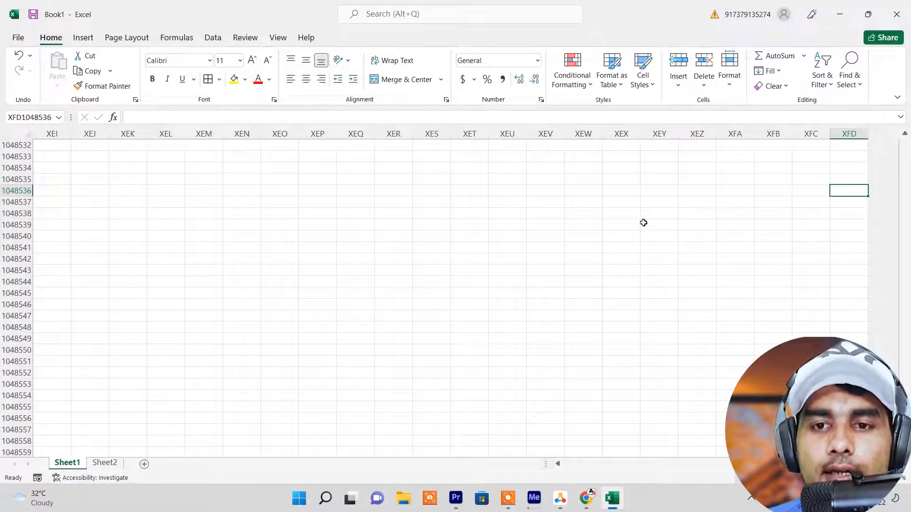
Return from the far end of the worksheet to cell A1 by jumping to the first row and first column
{"action": "left_click", "coordinate": [329, 293]}
{"action": "scroll", "coordinate": [160, 245], "scroll_direction": "up", "scroll_amount": 6}
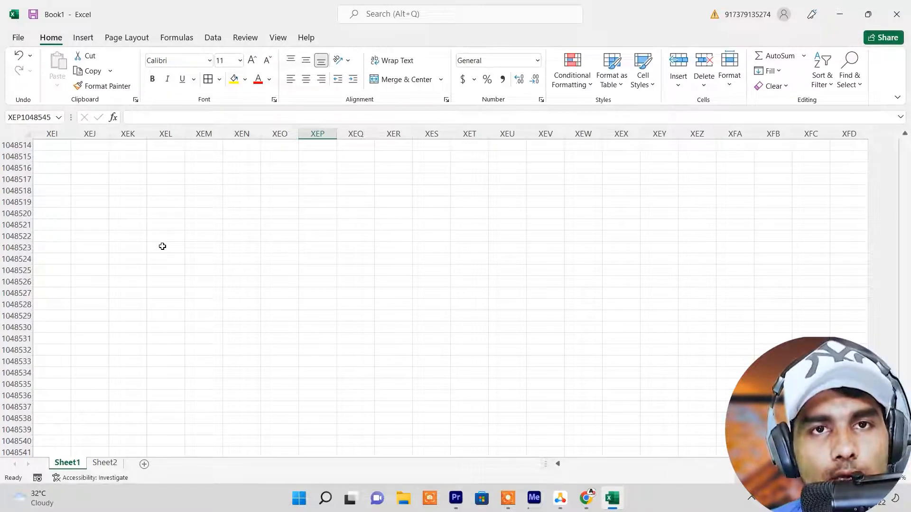
{"action": "key", "text": "ctrl+Up"}
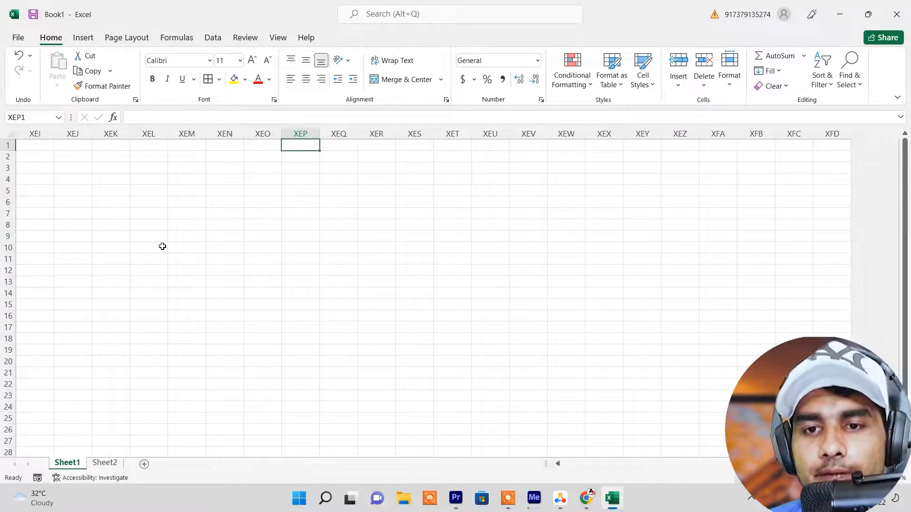
{"action": "key", "text": "ctrl+Left"}
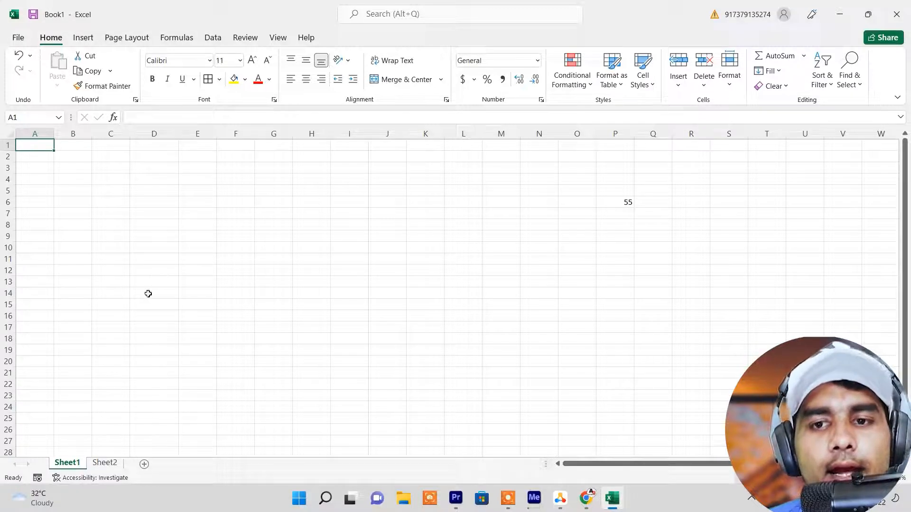
Enter a person's first name in cell E5 and the number 50 in cell F5
{"action": "left_click", "coordinate": [190, 237]}
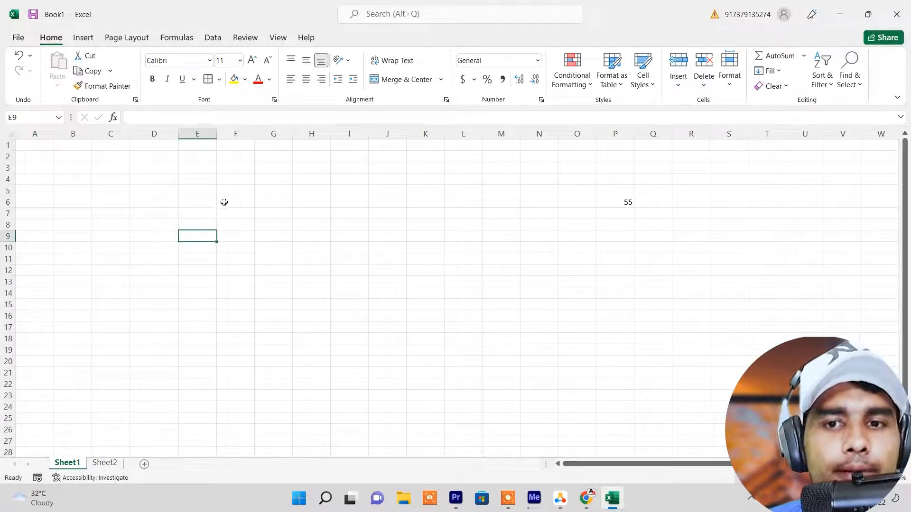
{"action": "left_click", "coordinate": [205, 193]}
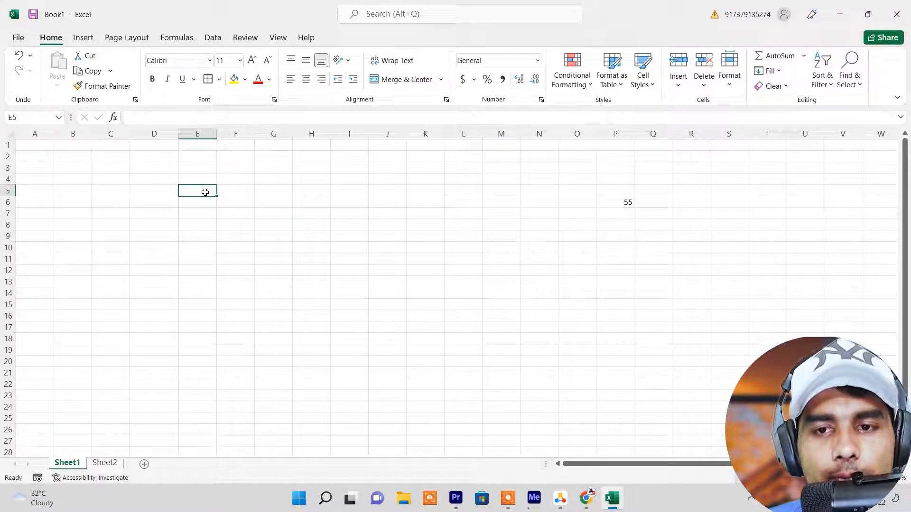
{"action": "type", "text": "amir"}
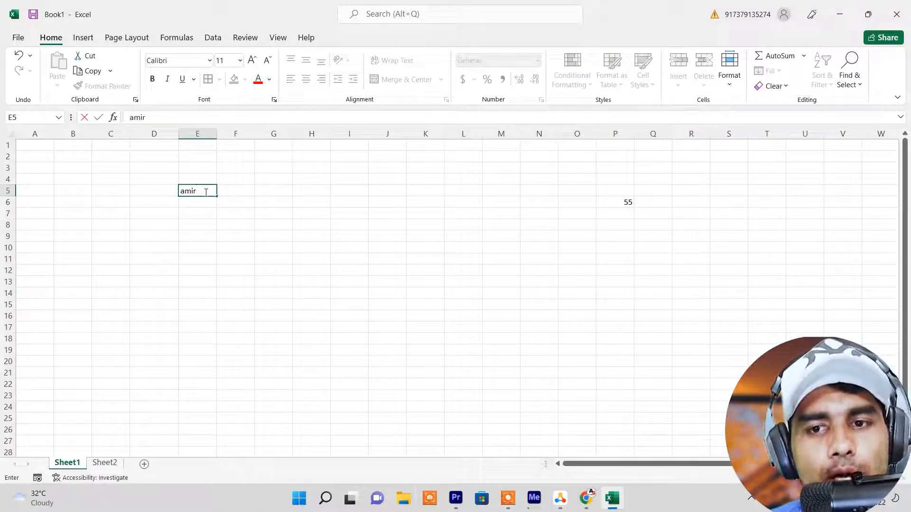
{"action": "key", "text": "Return"}
{"action": "left_click", "coordinate": [208, 190]}
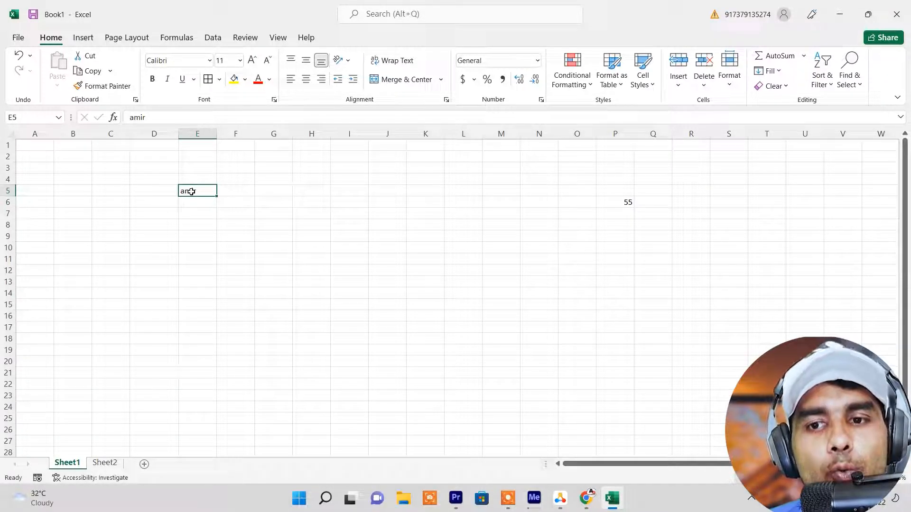
{"action": "left_click", "coordinate": [239, 190]}
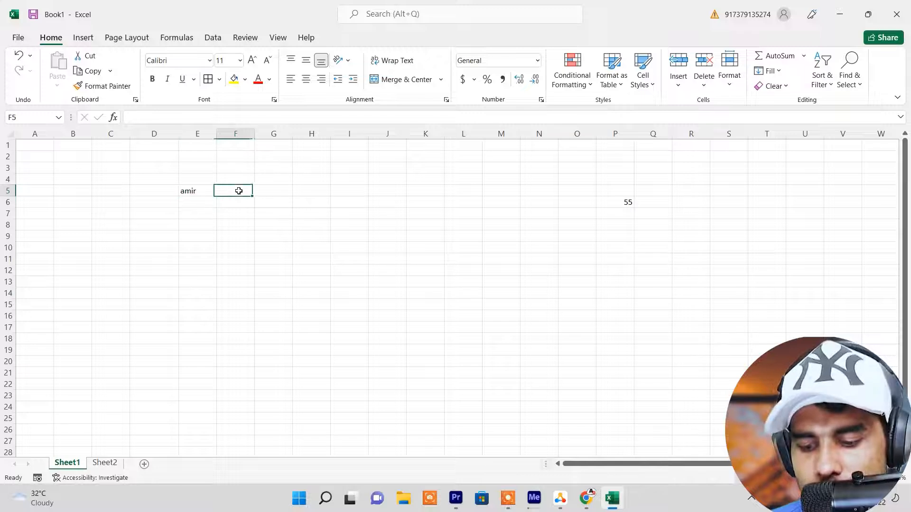
{"action": "type", "text": "50"}
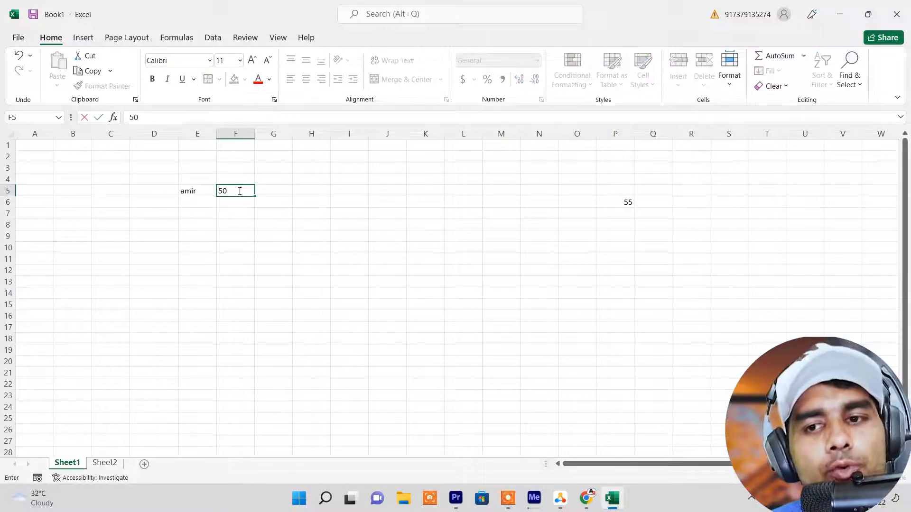
{"action": "key", "text": "Return"}
{"action": "left_click", "coordinate": [239, 191]}
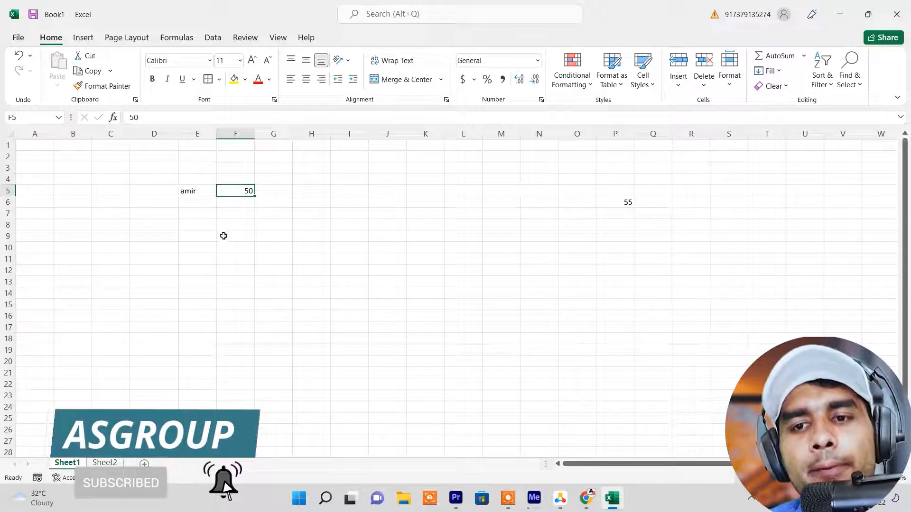
{"action": "left_click", "coordinate": [191, 190]}
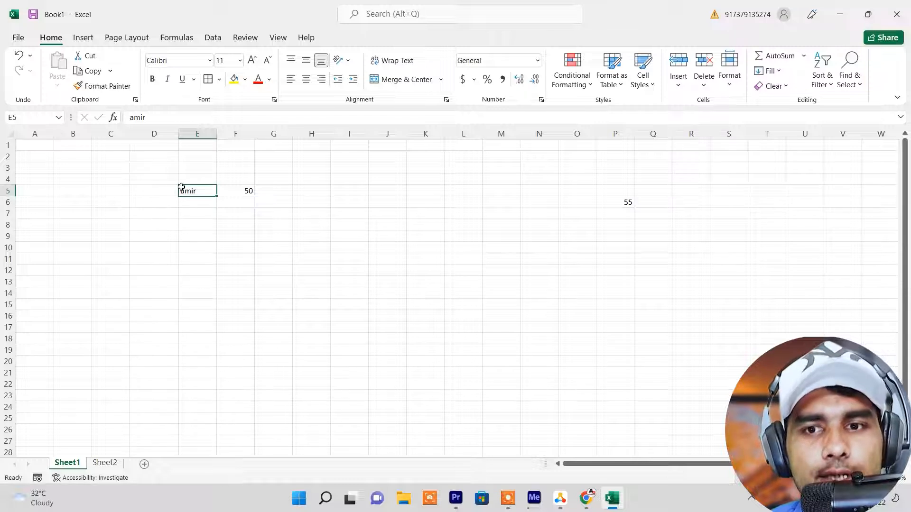
{"action": "left_click", "coordinate": [245, 192]}
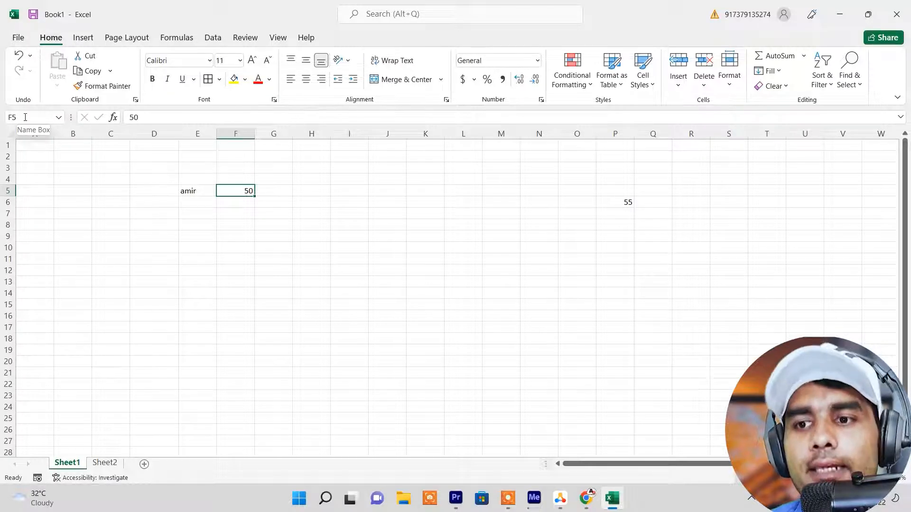
Link cell L7 to the name cell with the formula =E5
{"action": "left_click", "coordinate": [469, 215]}
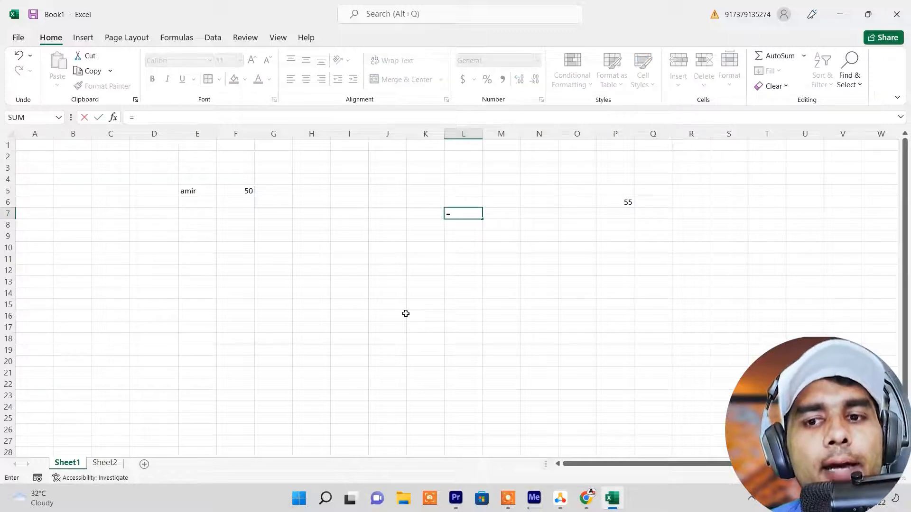
{"action": "left_click", "coordinate": [191, 192]}
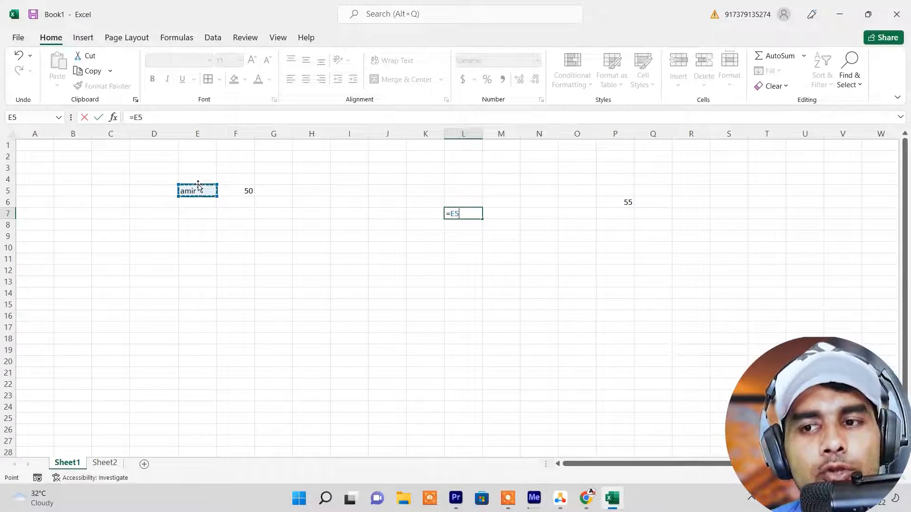
{"action": "key", "text": "Return"}
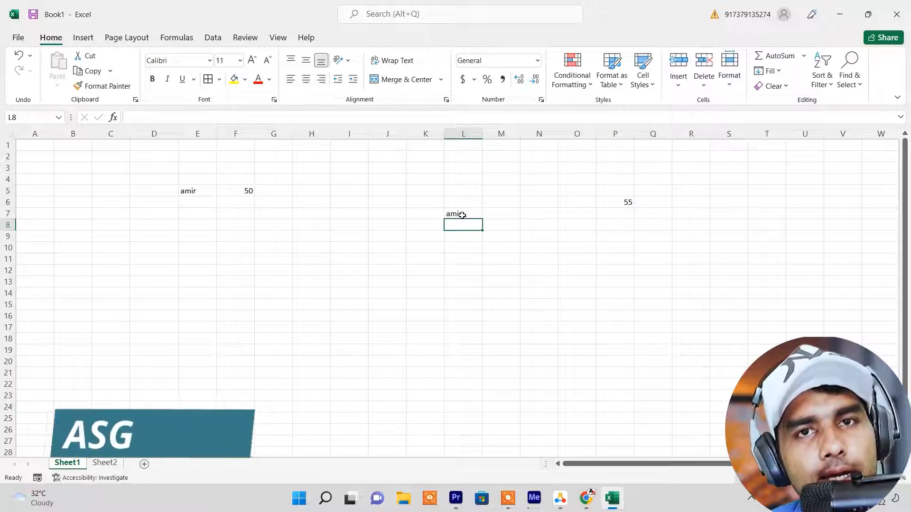
{"action": "left_click", "coordinate": [462, 214]}
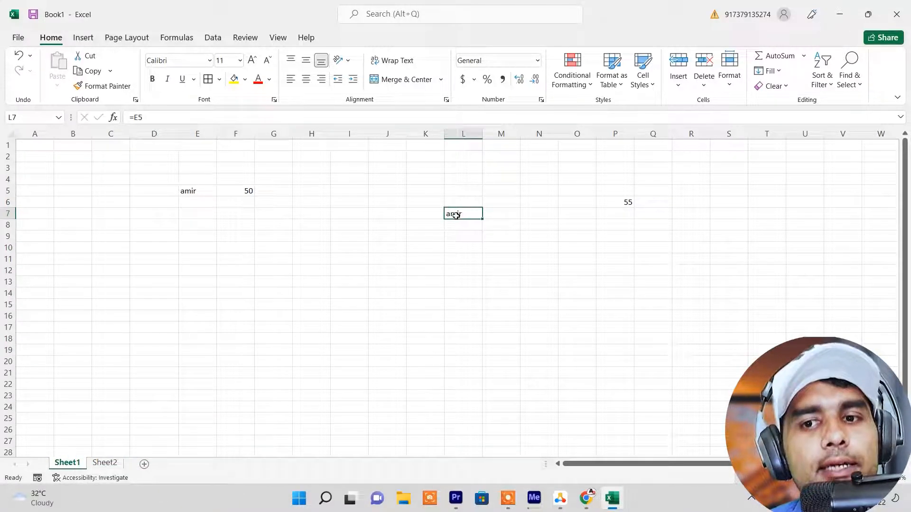
Replace the text in cell E5 with "asgroup" to test the linked cell
{"action": "left_click", "coordinate": [185, 193]}
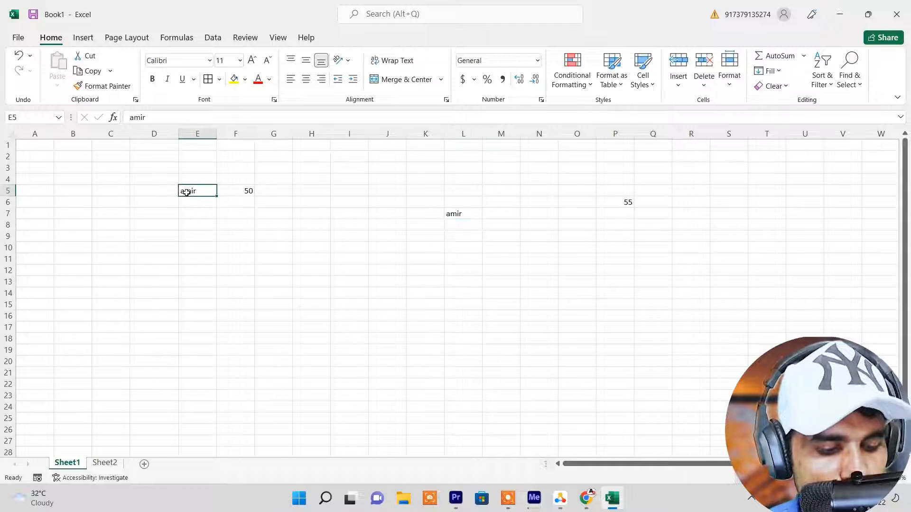
{"action": "type", "text": "asgroup"}
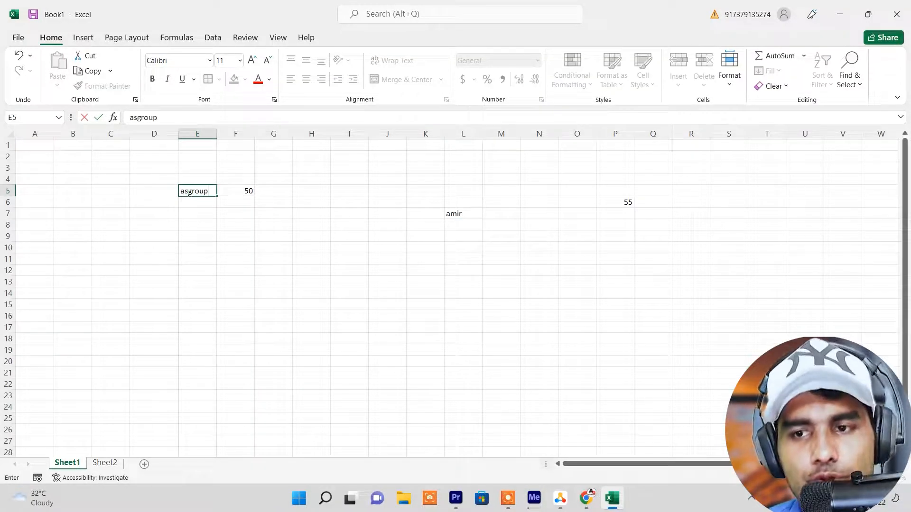
{"action": "key", "text": "Return"}
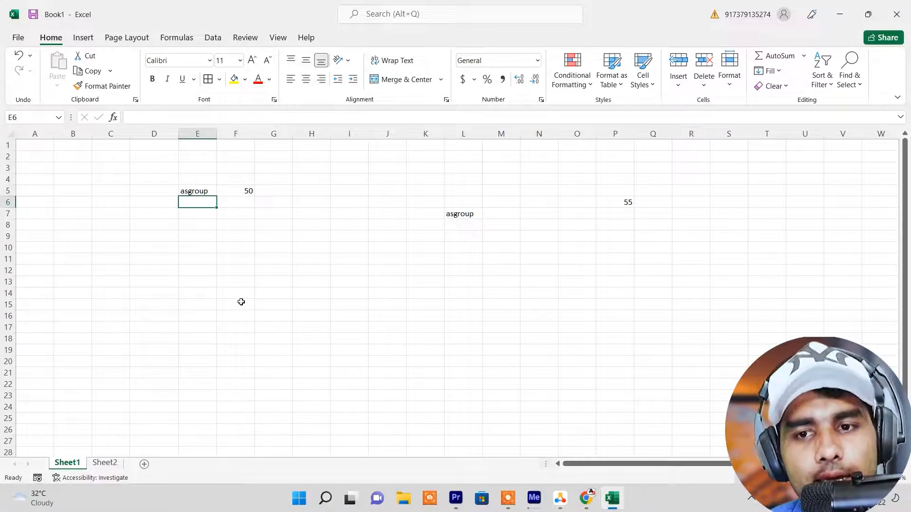
{"action": "left_click", "coordinate": [322, 317]}
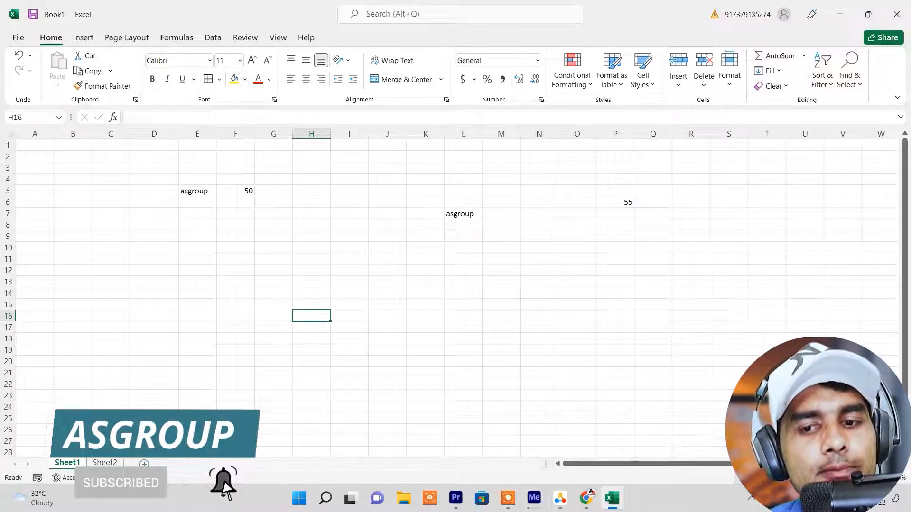
Add a new worksheet to the workbook and switch to Sheet2
{"action": "left_click", "coordinate": [178, 464]}
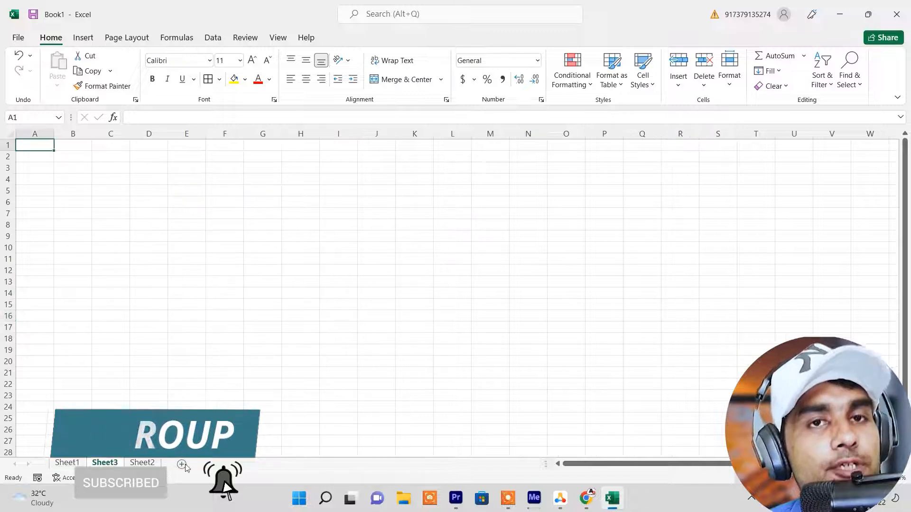
{"action": "right_click", "coordinate": [150, 465]}
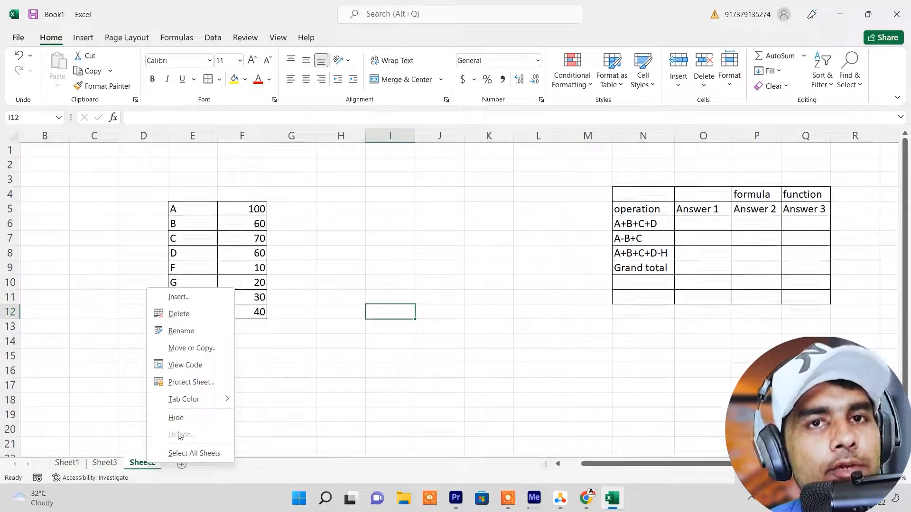
{"action": "left_click", "coordinate": [62, 401]}
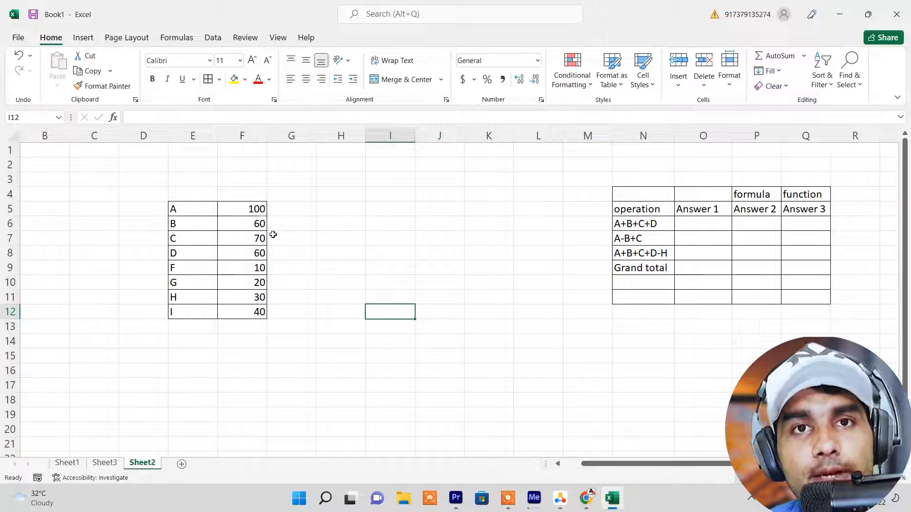
Enter 100+60+70+60+10+20+30+40 without an equals sign in cell O6, under Answer 1 for A+B+C+D
{"action": "left_click", "coordinate": [291, 352]}
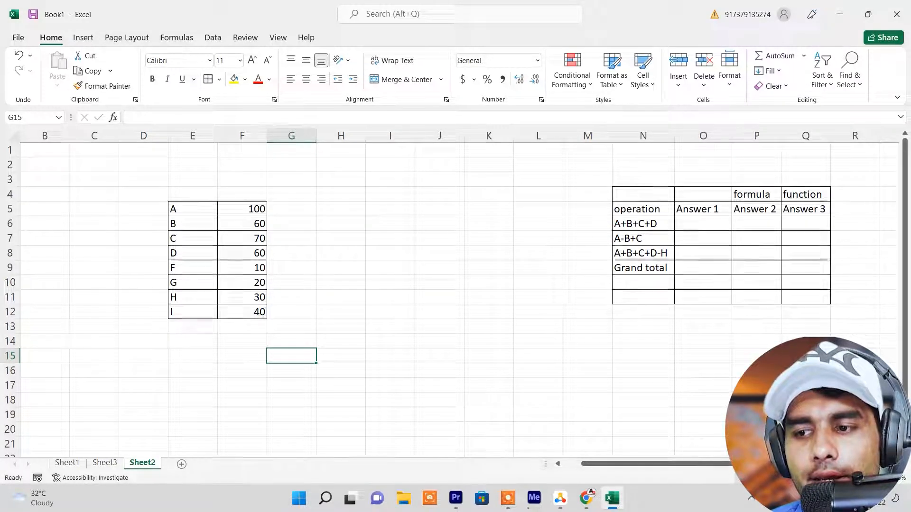
{"action": "scroll", "coordinate": [712, 266], "scroll_direction": "up", "scroll_amount": 1}
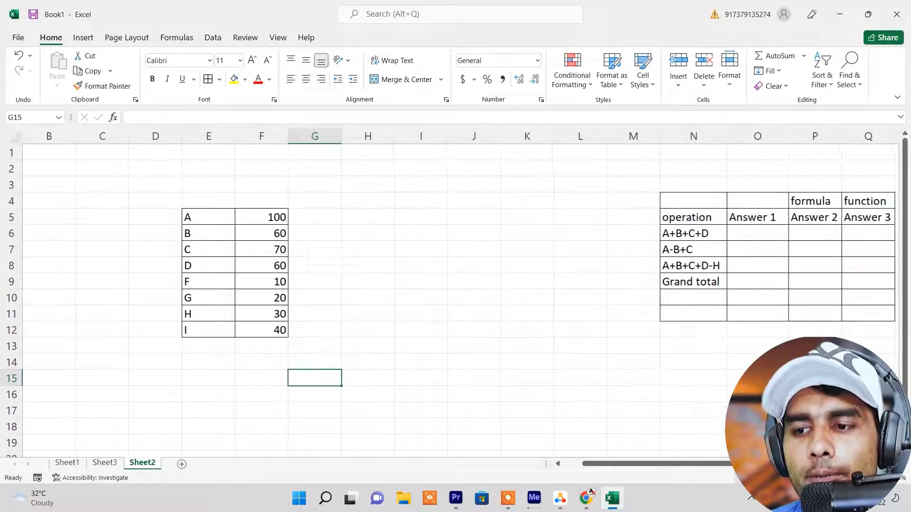
{"action": "scroll", "coordinate": [753, 313], "scroll_direction": "right", "scroll_amount": 1}
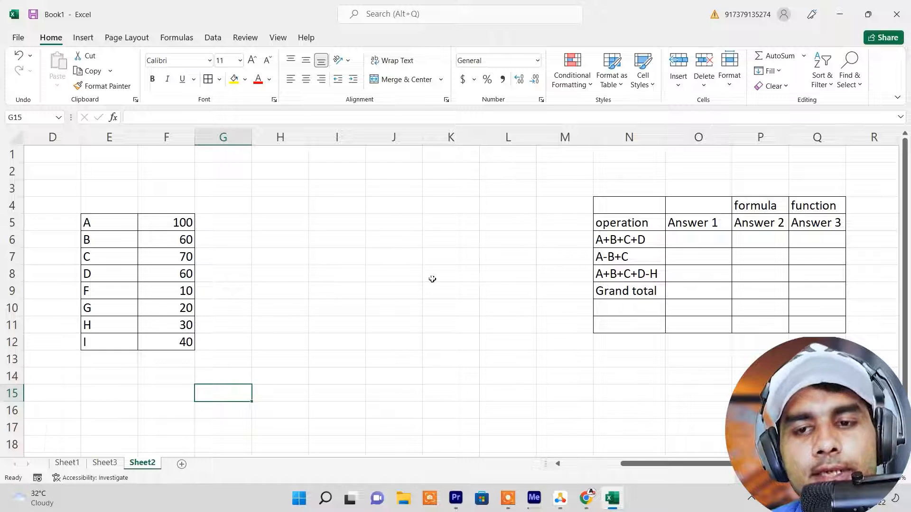
{"action": "left_click", "coordinate": [685, 237]}
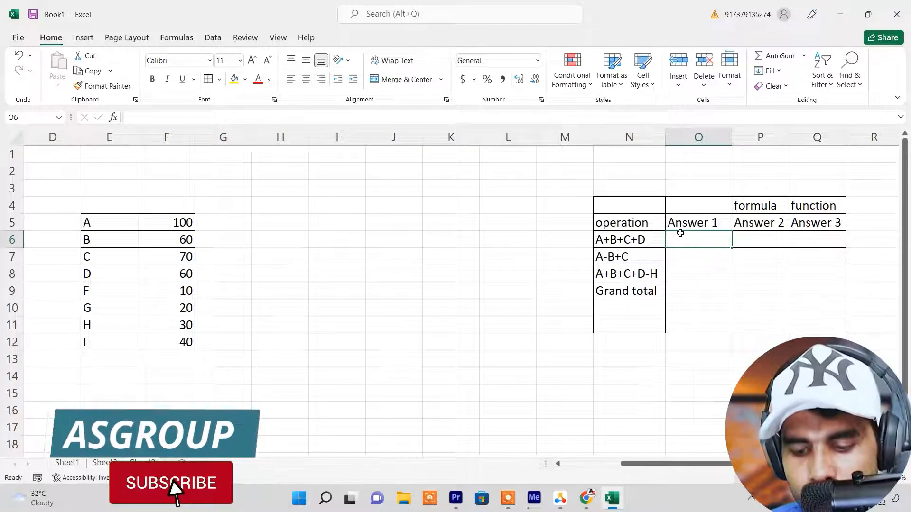
{"action": "type", "text": "100"}
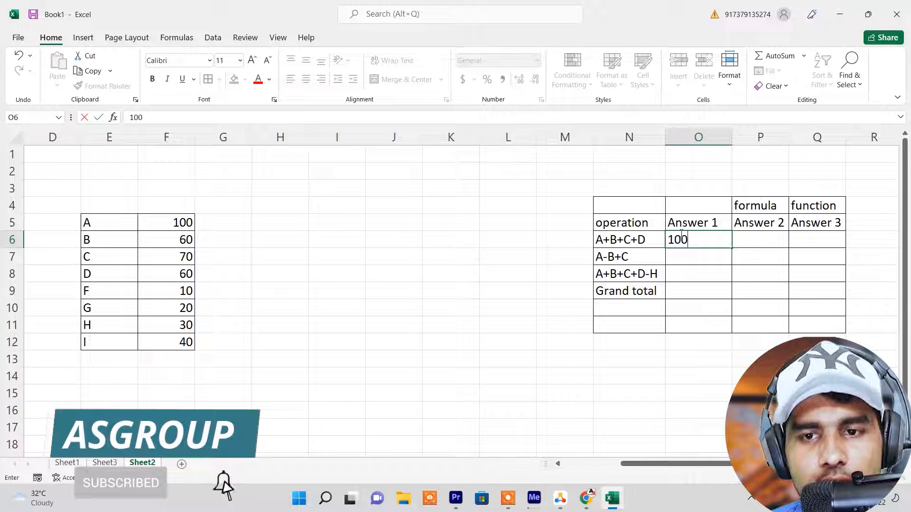
{"action": "type", "text": "+60"}
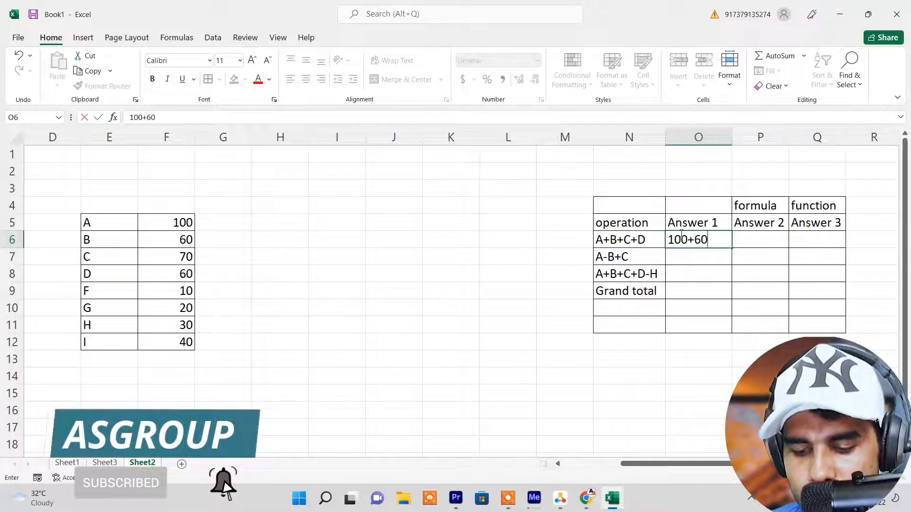
{"action": "type", "text": "+70"}
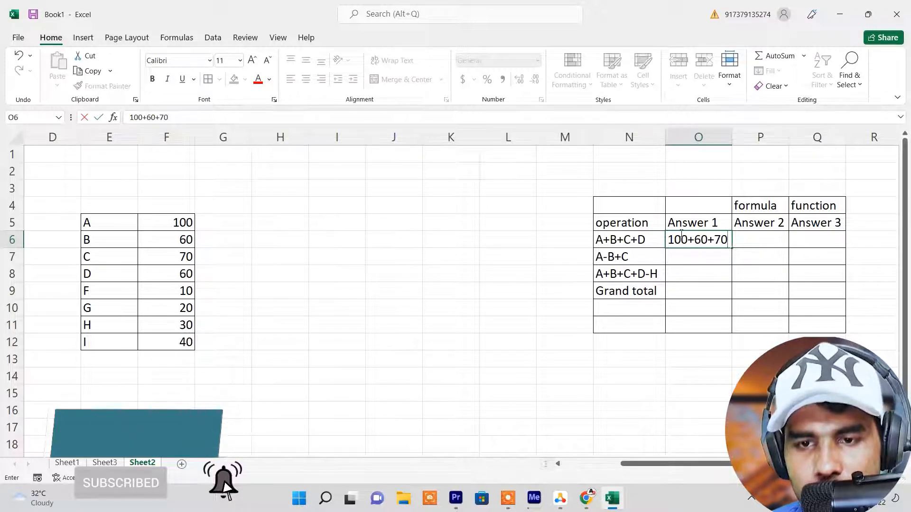
{"action": "type", "text": "+60+10+20"}
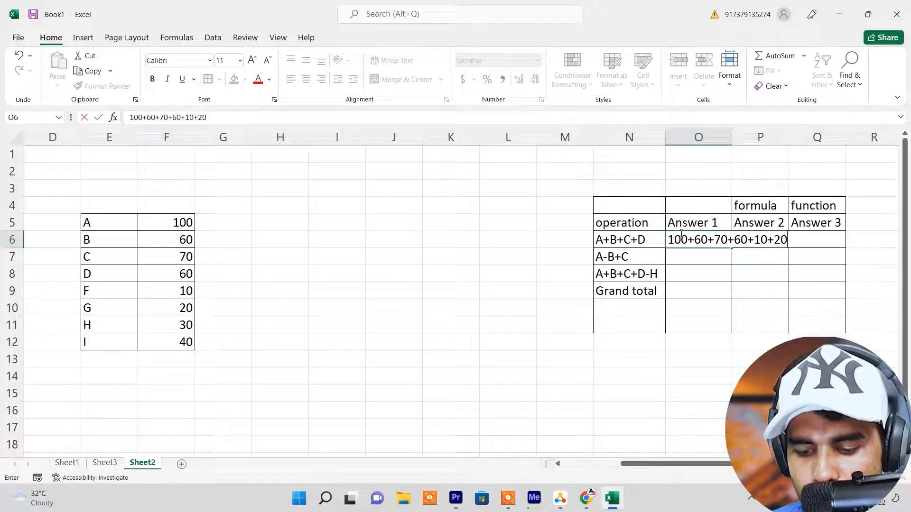
{"action": "type", "text": "+30+40"}
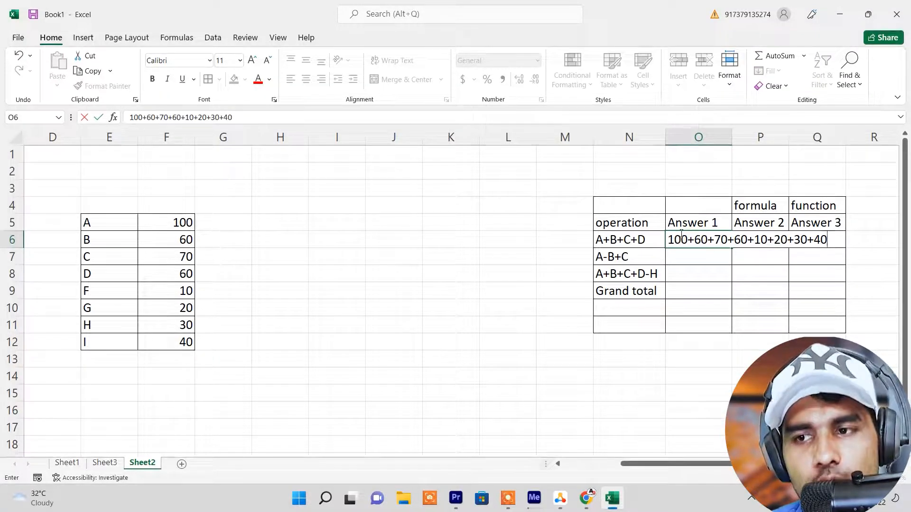
{"action": "key", "text": "Return"}
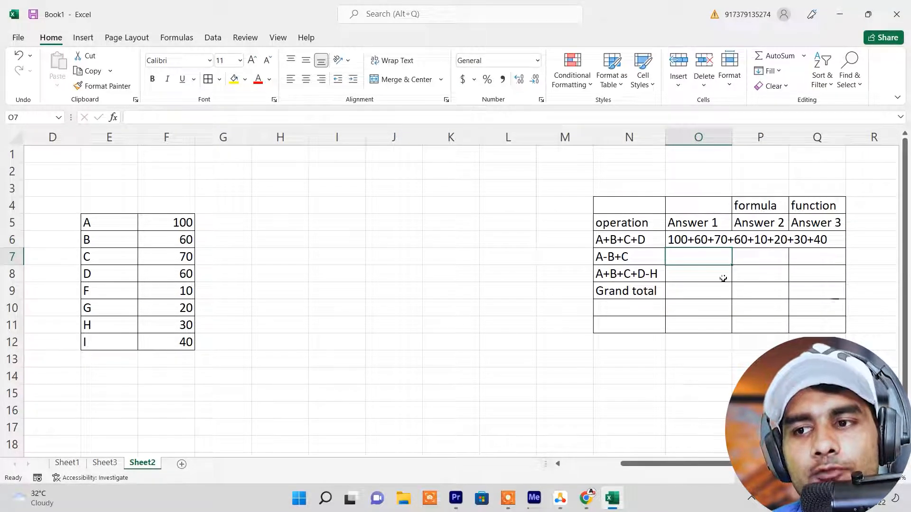
Widen column O slightly and turn the O6 entry into a formula by adding an equals sign at its start
{"action": "left_click_drag", "start_coordinate": [738, 140], "coordinate": [766, 137]}
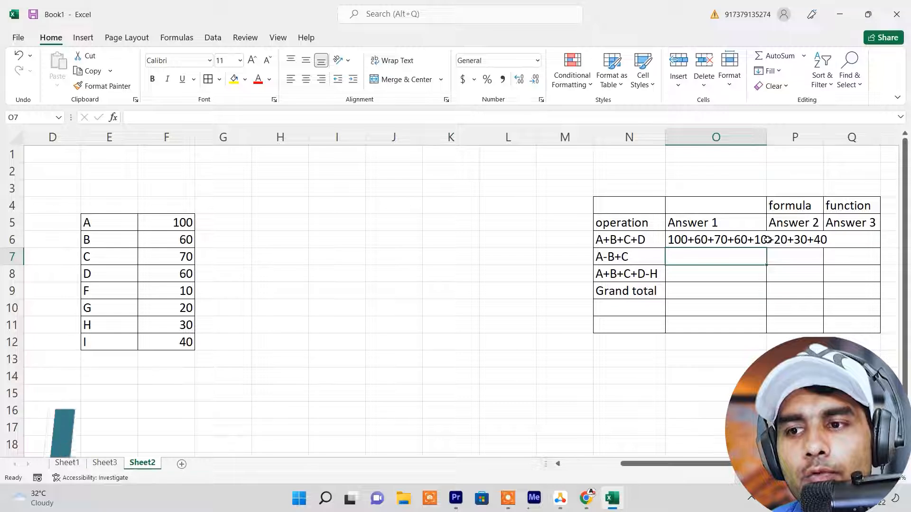
{"action": "left_click", "coordinate": [683, 240]}
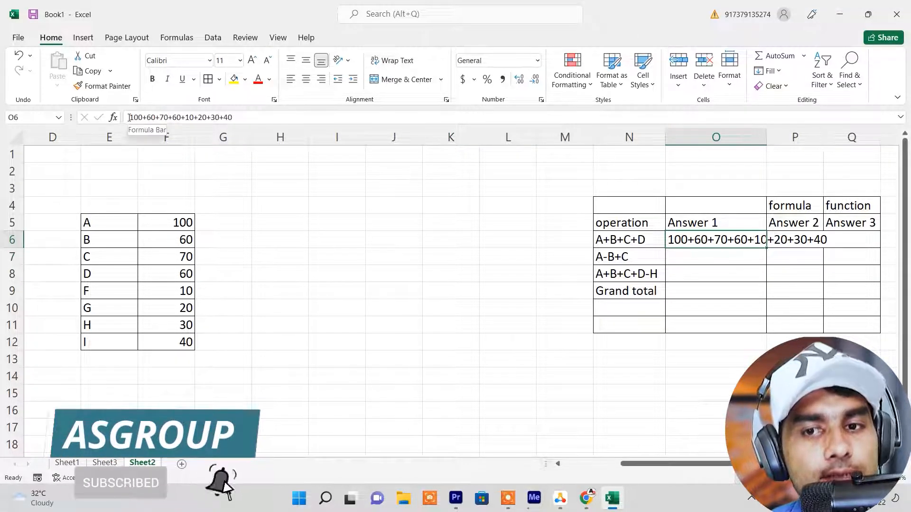
{"action": "left_click", "coordinate": [130, 117]}
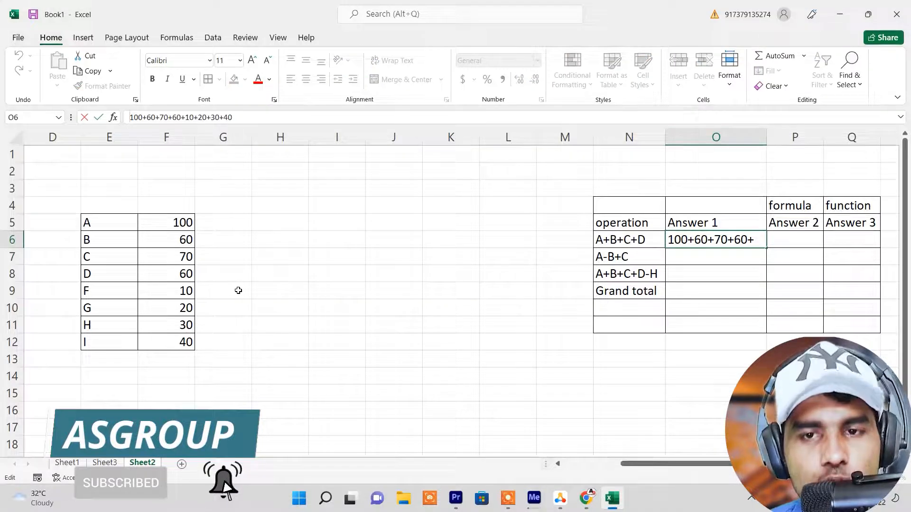
{"action": "type", "text": "="}
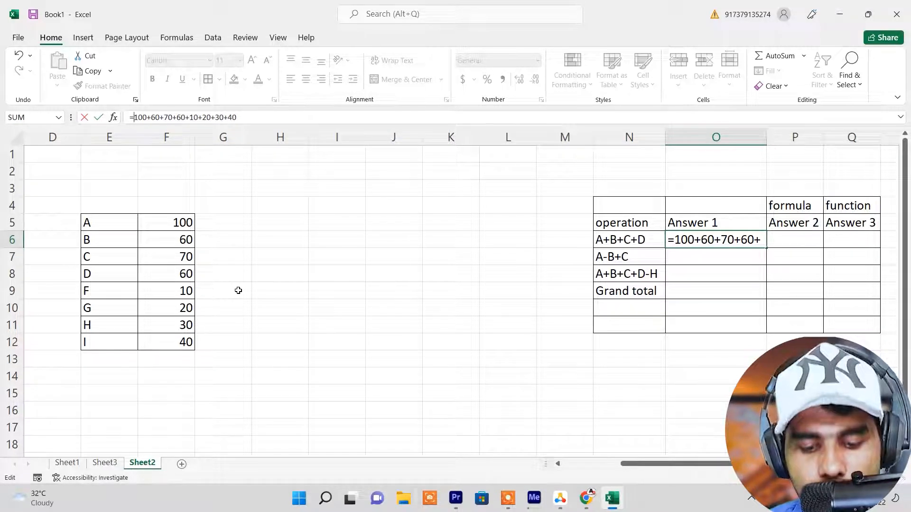
{"action": "key", "text": "Return"}
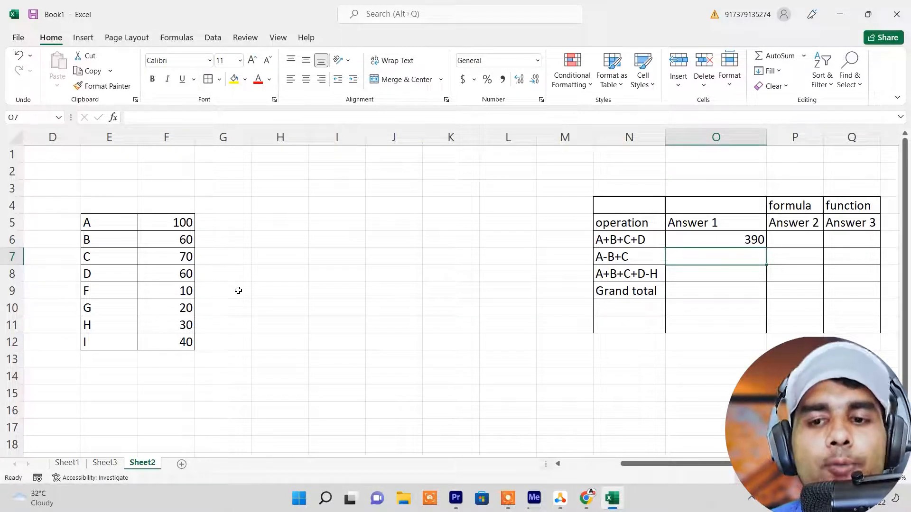
Begin a formula in cell P6, under Answer 2 for the A+B+C+D operation
{"action": "left_click", "coordinate": [175, 227]}
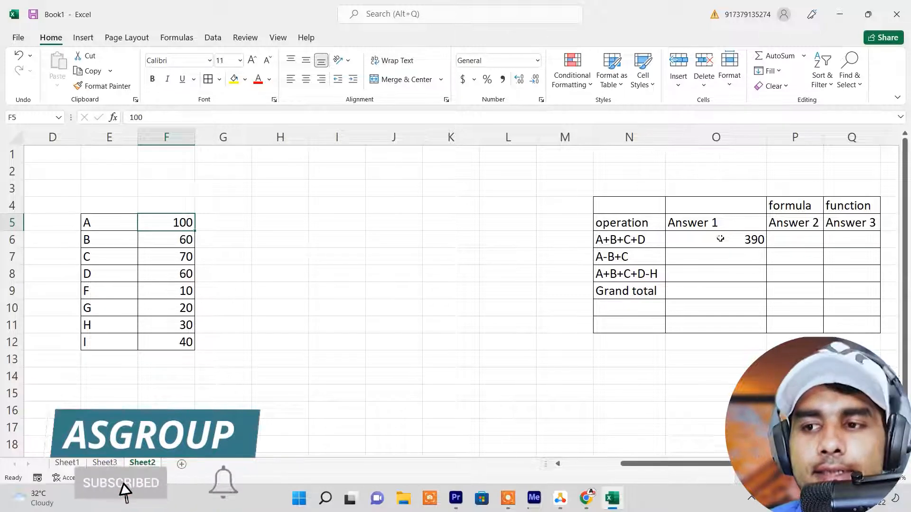
{"action": "left_click", "coordinate": [787, 237]}
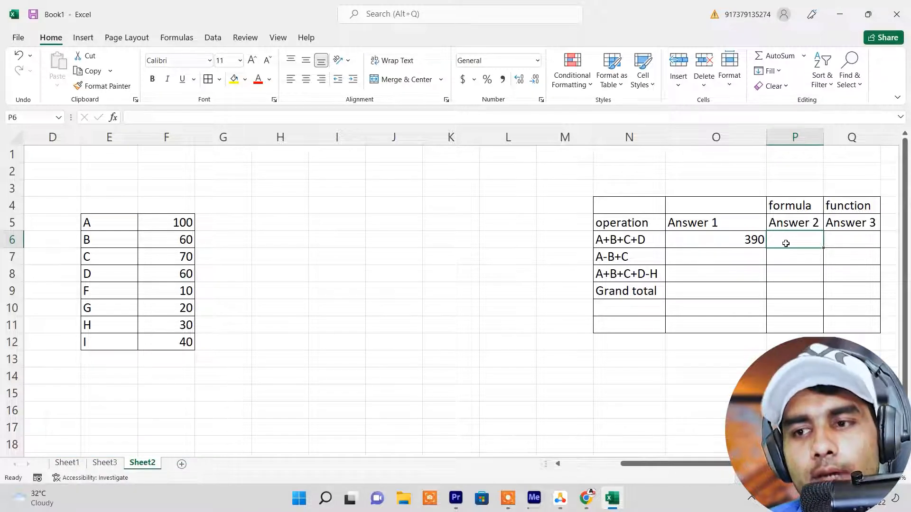
{"action": "type", "text": "="}
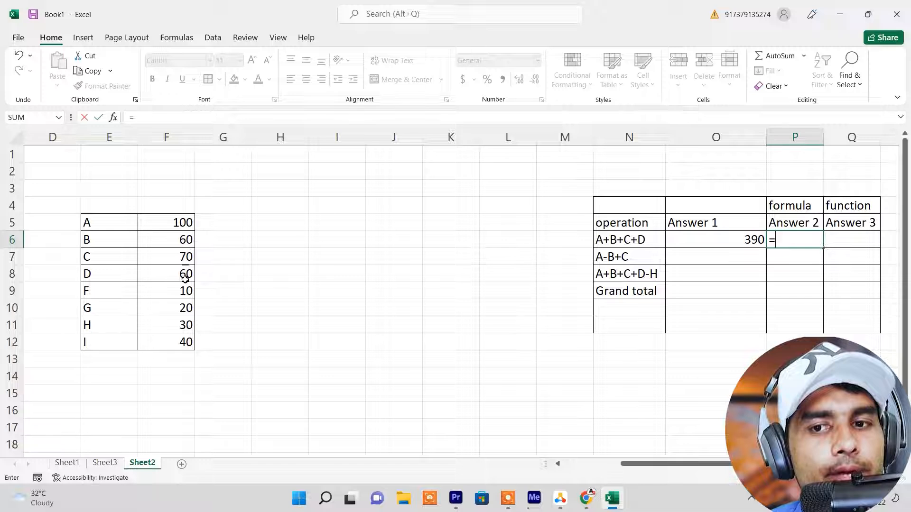
{"action": "left_click", "coordinate": [184, 224]}
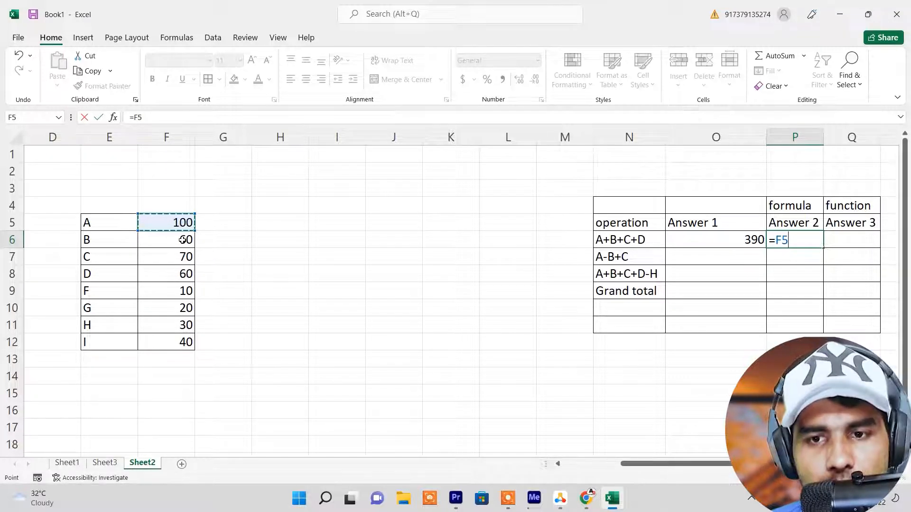
{"action": "left_click", "coordinate": [182, 239]}
{"action": "type", "text": "++"}
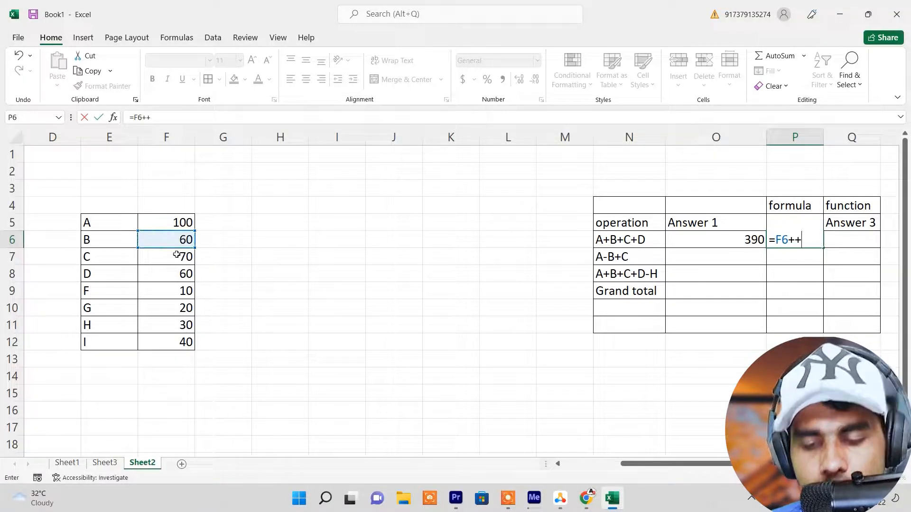
{"action": "left_click", "coordinate": [176, 255]}
{"action": "type", "text": "+"}
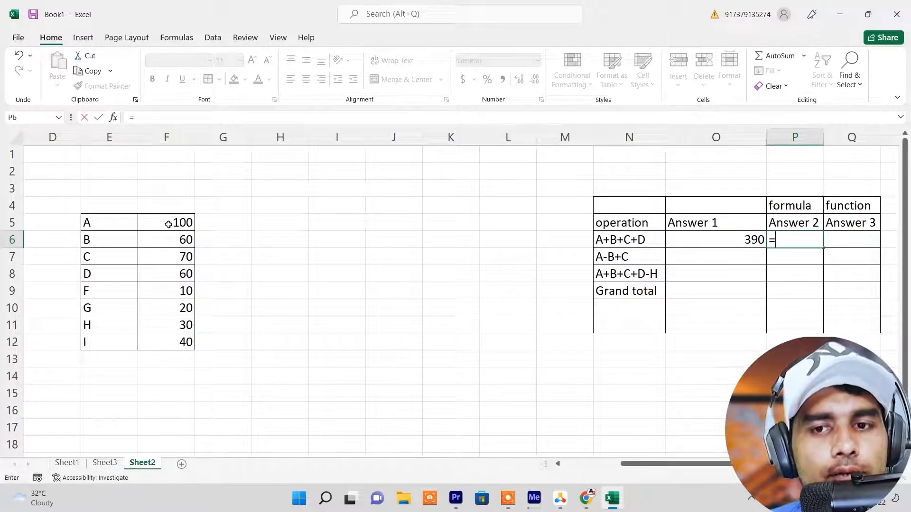
Complete the formula in cell P6 with cell references as =F5+F6+F7+F8+F9+F10+F11+F12
{"action": "left_click", "coordinate": [177, 224]}
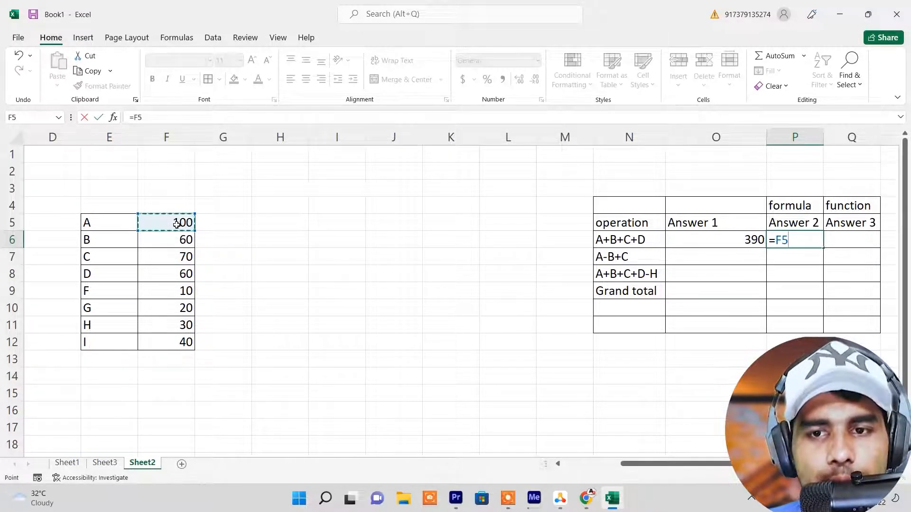
{"action": "type", "text": "+"}
{"action": "left_click", "coordinate": [186, 241]}
{"action": "type", "text": "+"}
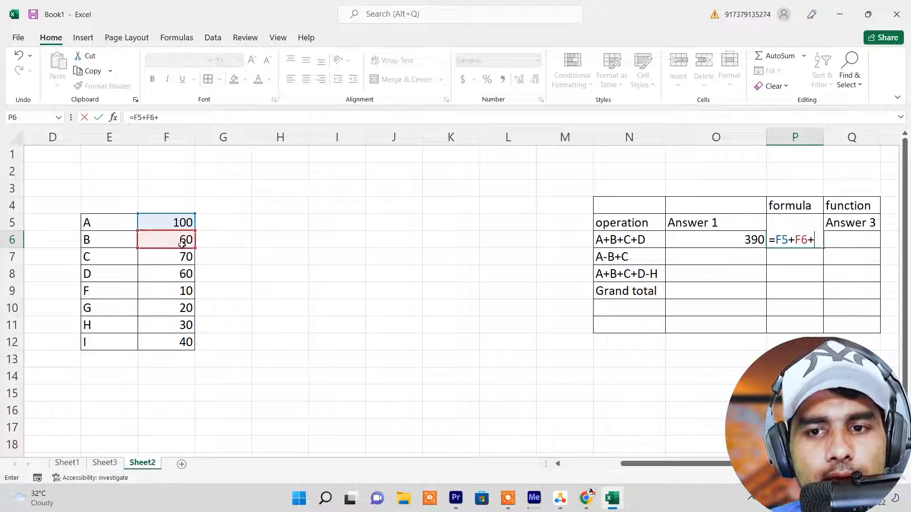
{"action": "left_click", "coordinate": [184, 259]}
{"action": "type", "text": "+"}
{"action": "left_click", "coordinate": [185, 275]}
{"action": "type", "text": "+"}
{"action": "left_click", "coordinate": [183, 292]}
{"action": "type", "text": "+"}
{"action": "left_click", "coordinate": [184, 308]}
{"action": "type", "text": "+"}
{"action": "left_click", "coordinate": [183, 326]}
{"action": "type", "text": "+"}
{"action": "left_click", "coordinate": [187, 342]}
{"action": "type", "text": "+"}
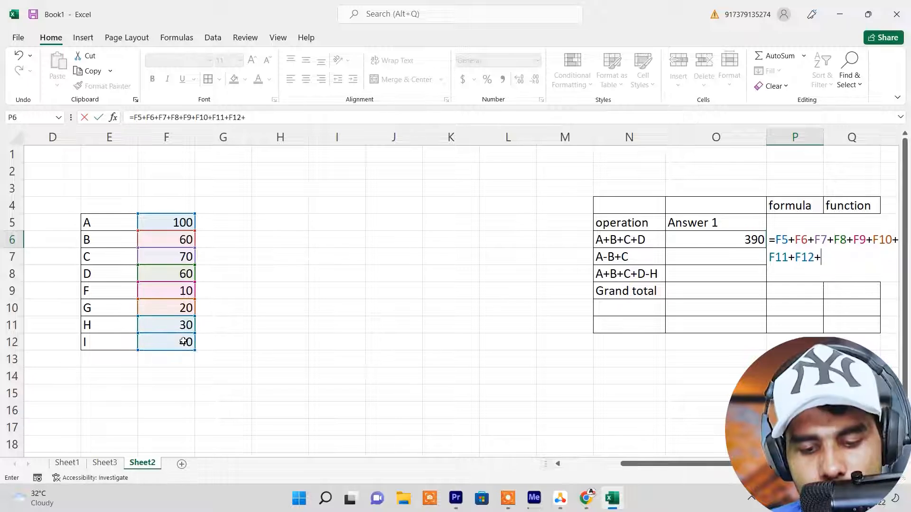
{"action": "key", "text": "BackSpace"}
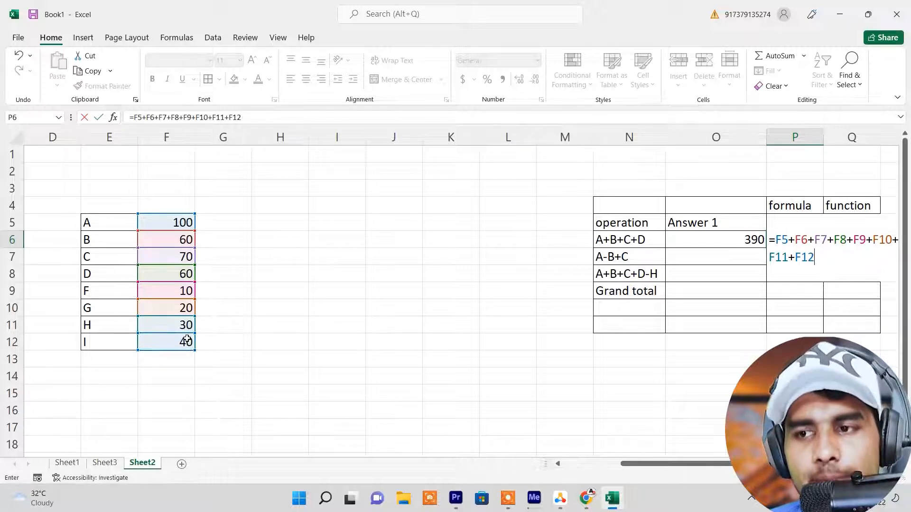
{"action": "key", "text": "Return"}
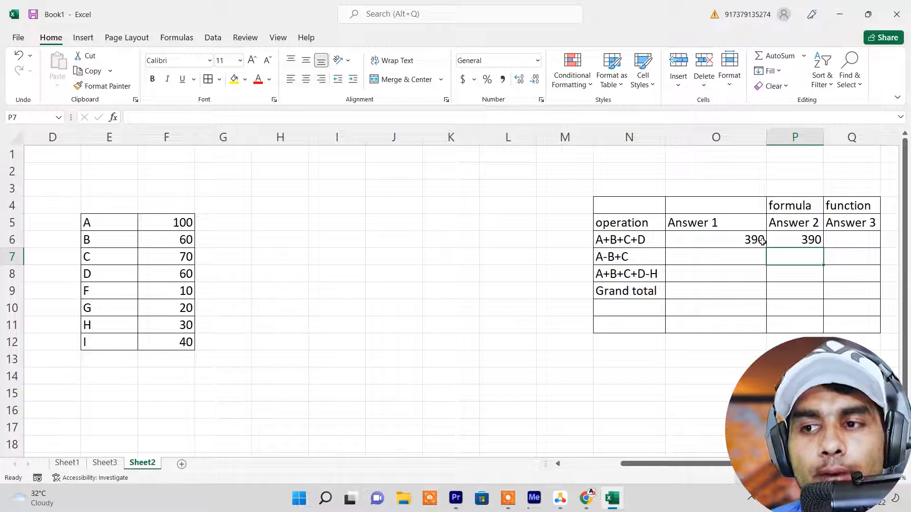
Check the formula in cell P6 and change the value of A in cell F5 to 20
{"action": "left_click", "coordinate": [805, 240]}
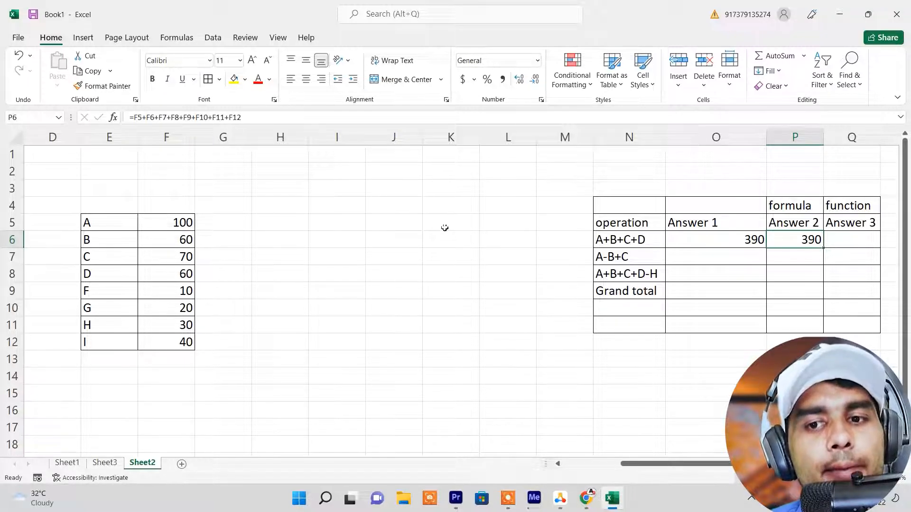
{"action": "left_click", "coordinate": [178, 223]}
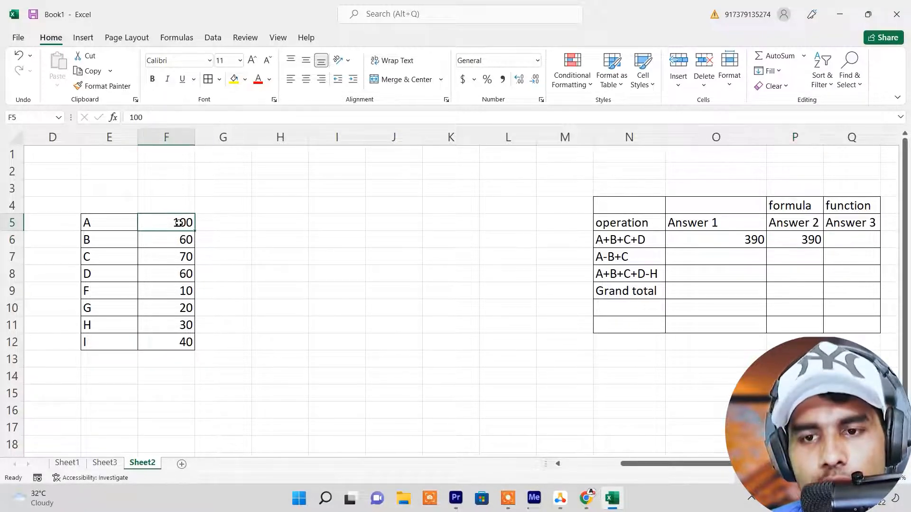
{"action": "type", "text": "20"}
{"action": "key", "text": "Return"}
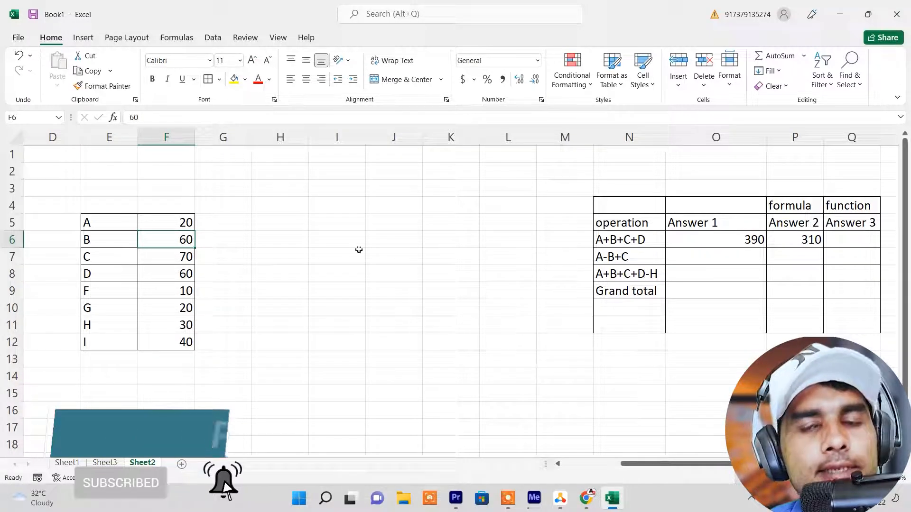
{"action": "left_click", "coordinate": [182, 222]}
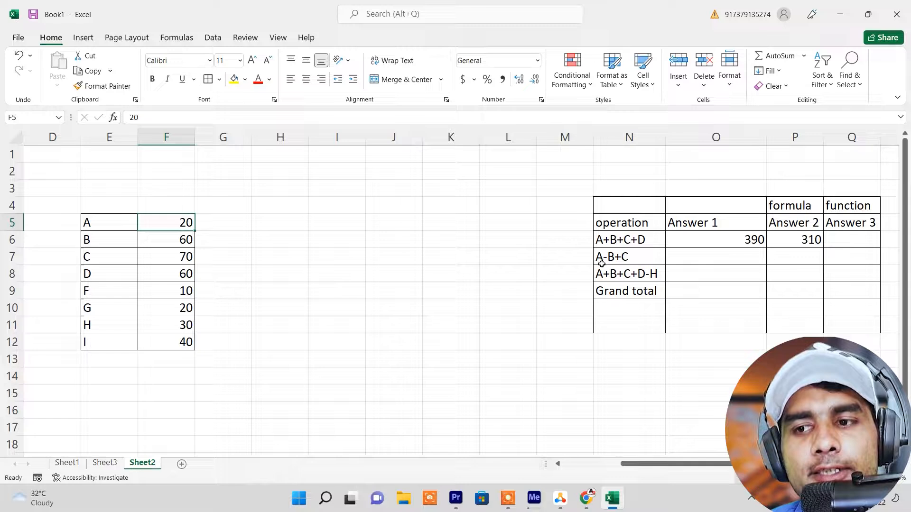
Enter the typed-number calculation =20-60+70 in cell O7, under Answer 1 for the A-B+C operation
{"action": "left_click", "coordinate": [691, 254]}
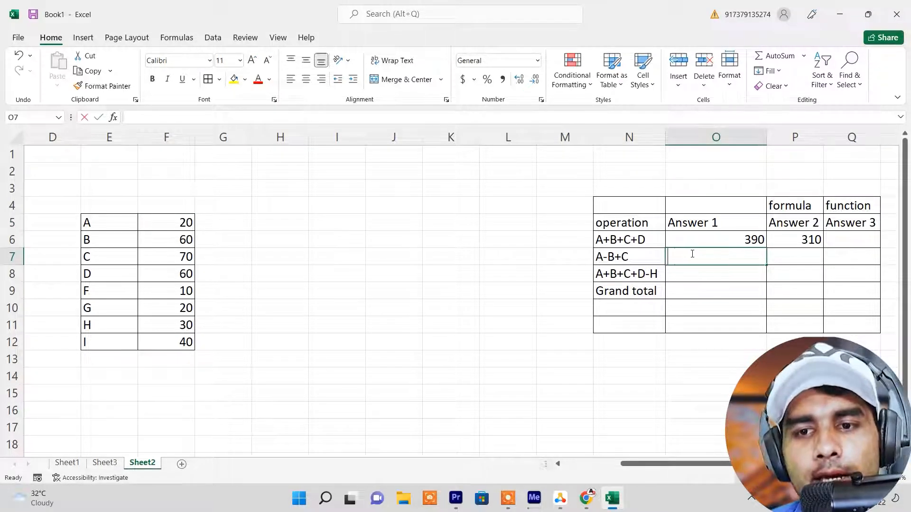
{"action": "type", "text": "="}
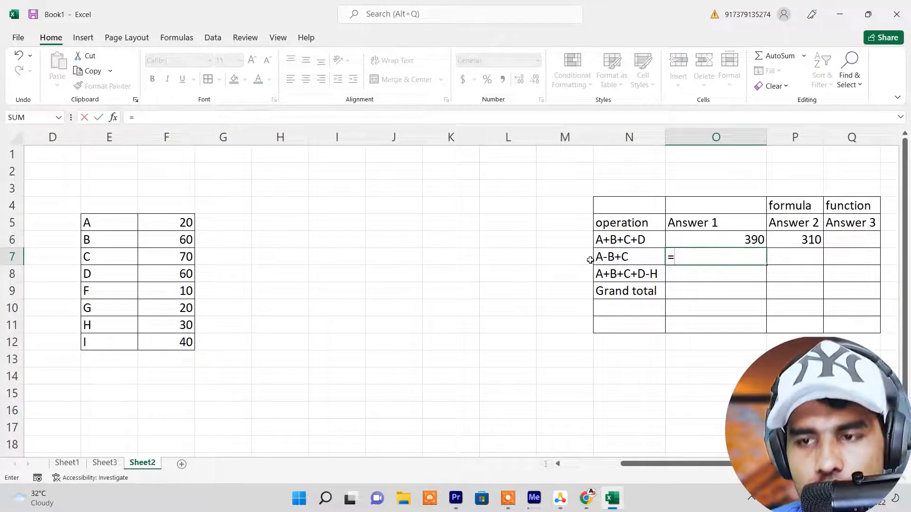
{"action": "type", "text": "20"}
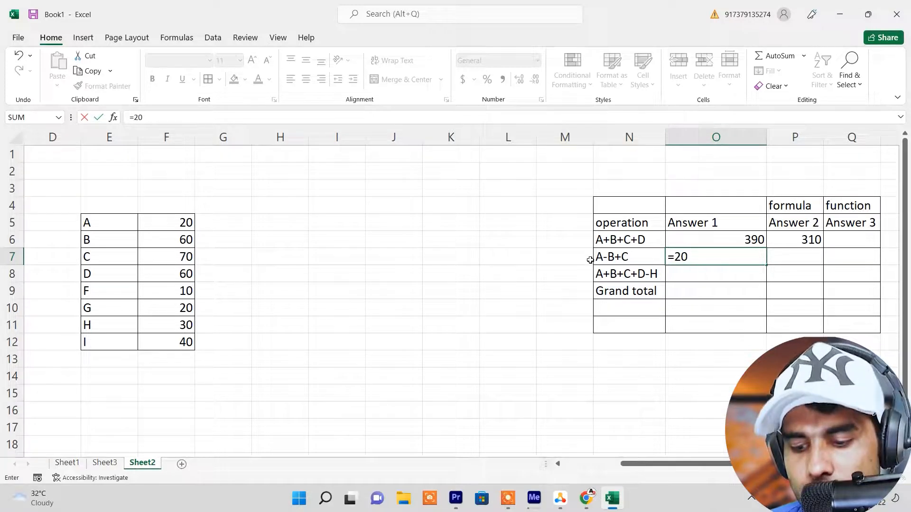
{"action": "type", "text": "-"}
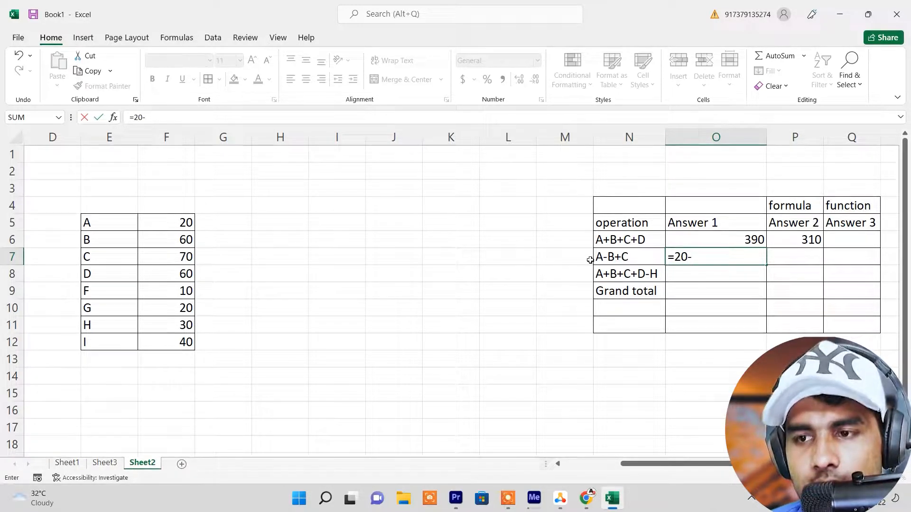
{"action": "type", "text": "60+"}
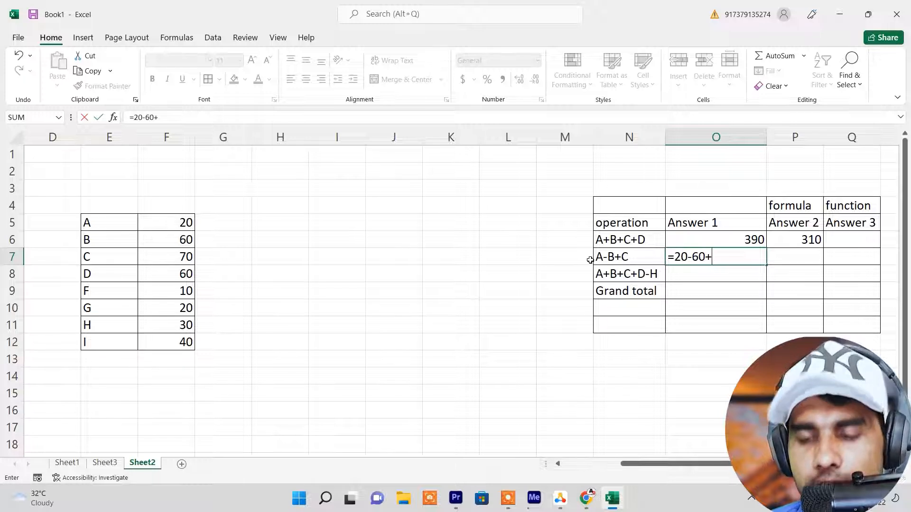
{"action": "type", "text": "70"}
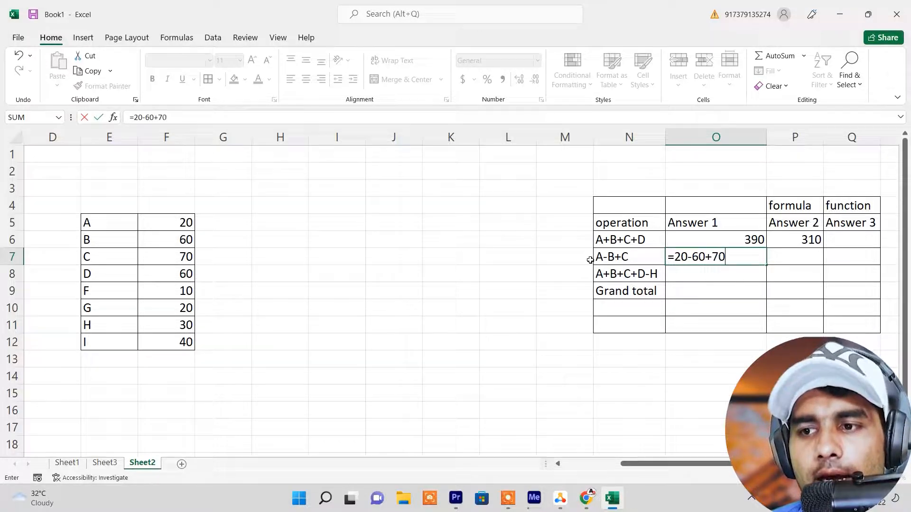
{"action": "key", "text": "Return"}
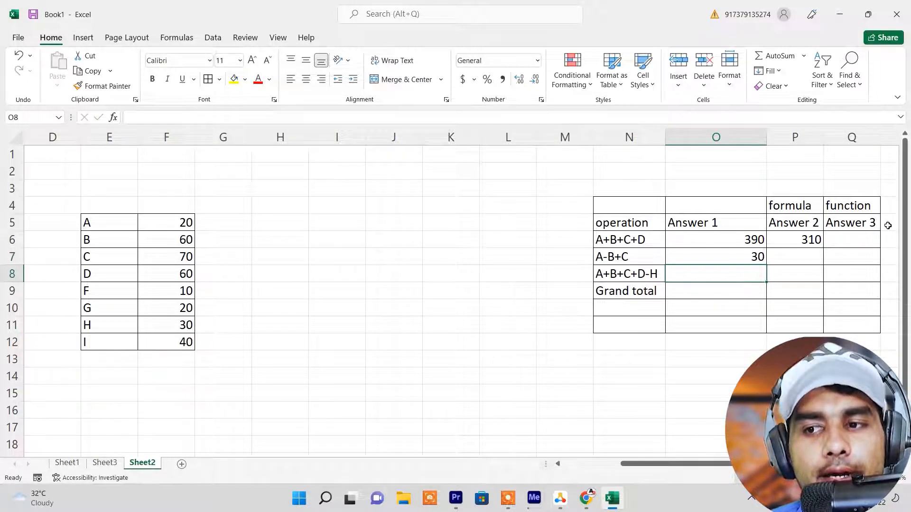
Change the value of A in cell F5 to 100 and check the typed-number calculation in cell O7
{"action": "left_click", "coordinate": [711, 252]}
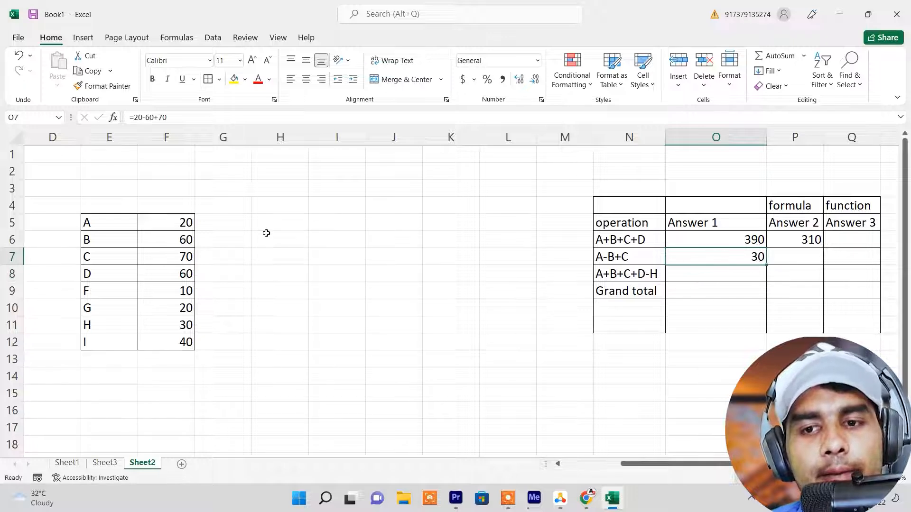
{"action": "left_click", "coordinate": [177, 224]}
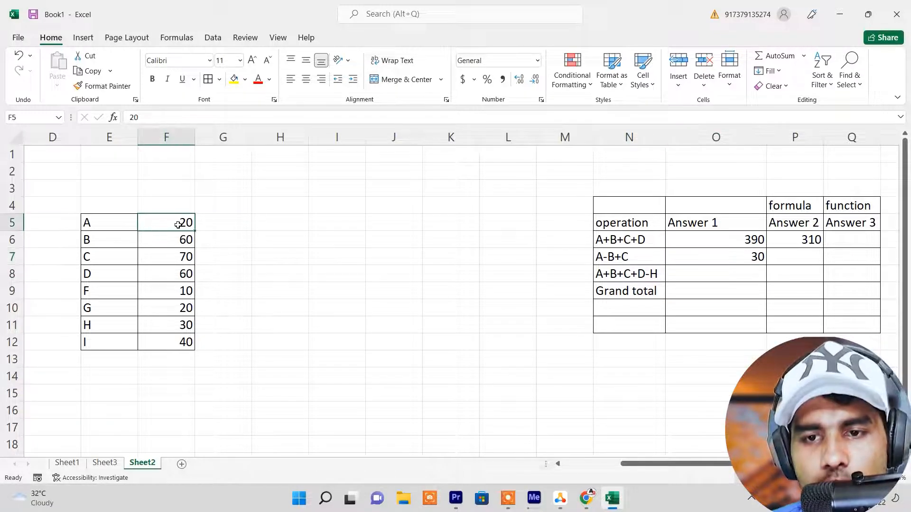
{"action": "type", "text": "100"}
{"action": "key", "text": "Return"}
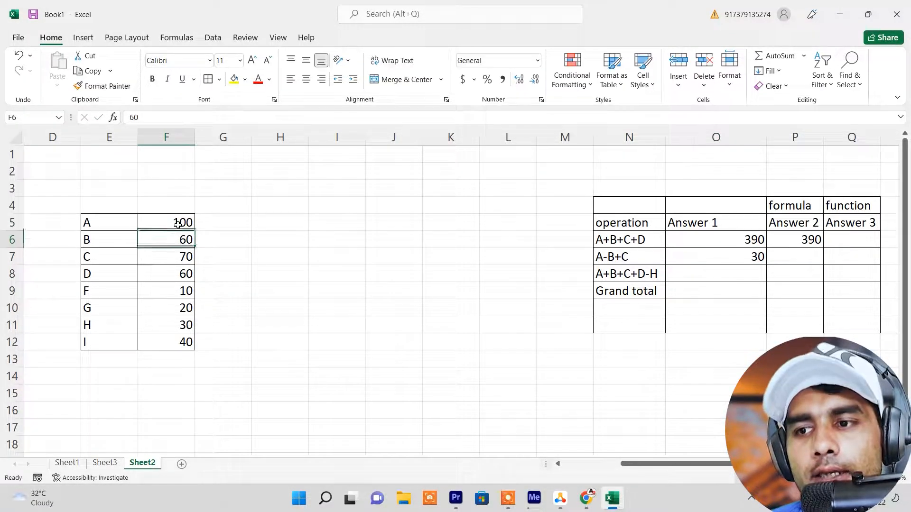
{"action": "left_click", "coordinate": [749, 256]}
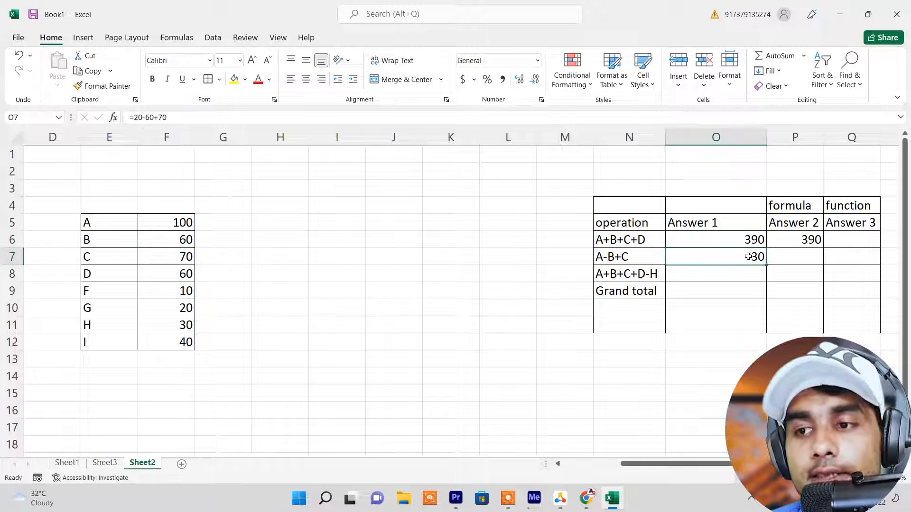
Enter the cell-reference formula =F5-F6+F7 in cell P7, under Answer 2 for the A-B+C operation
{"action": "left_click", "coordinate": [795, 259]}
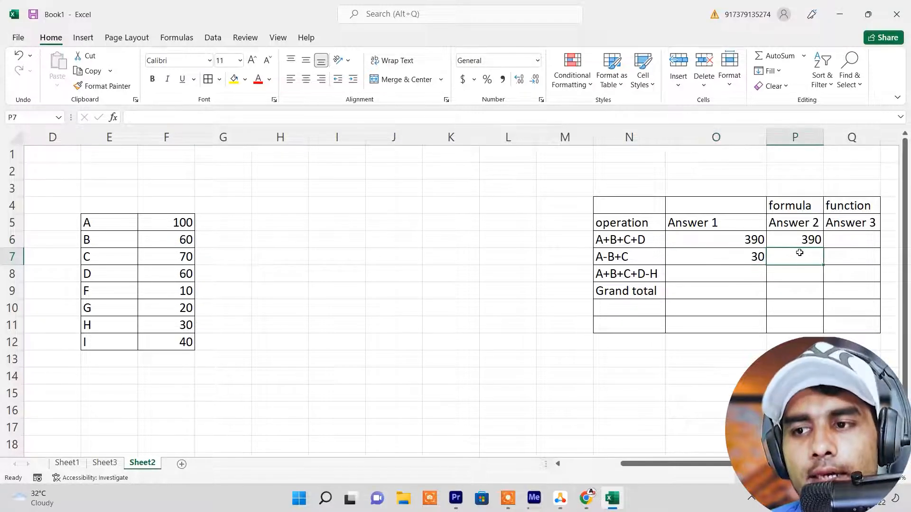
{"action": "type", "text": "="}
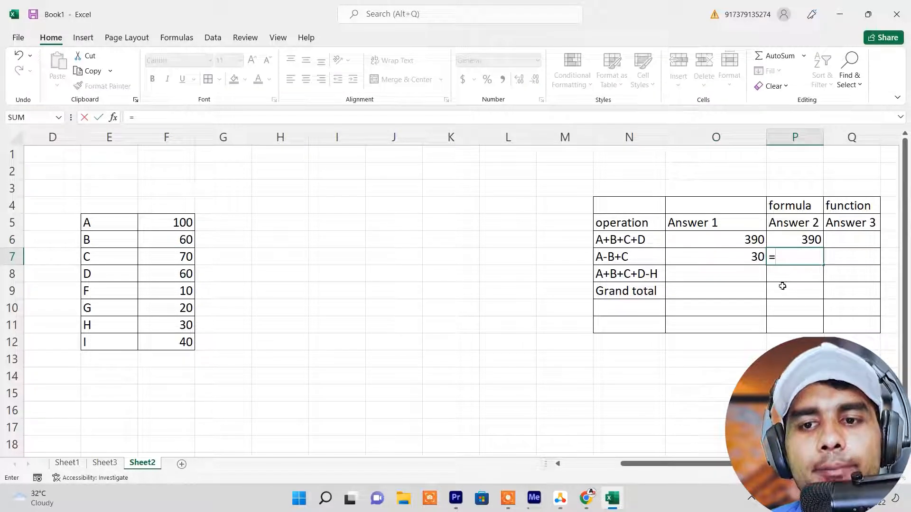
{"action": "left_click", "coordinate": [181, 224]}
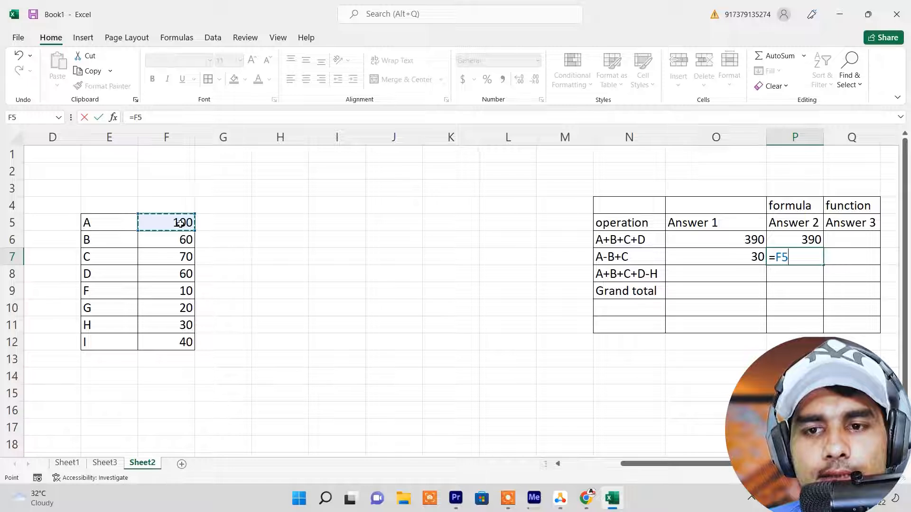
{"action": "type", "text": "-"}
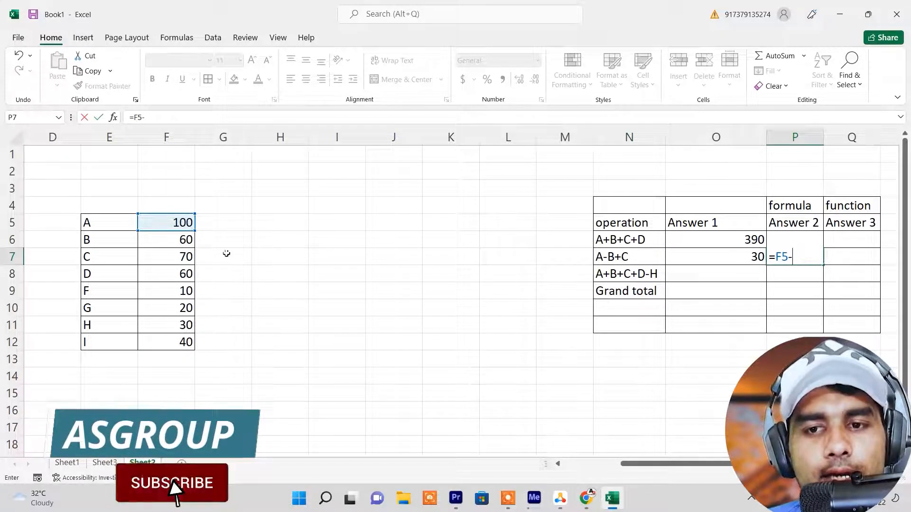
{"action": "left_click", "coordinate": [177, 242]}
{"action": "type", "text": "+"}
{"action": "left_click", "coordinate": [188, 258]}
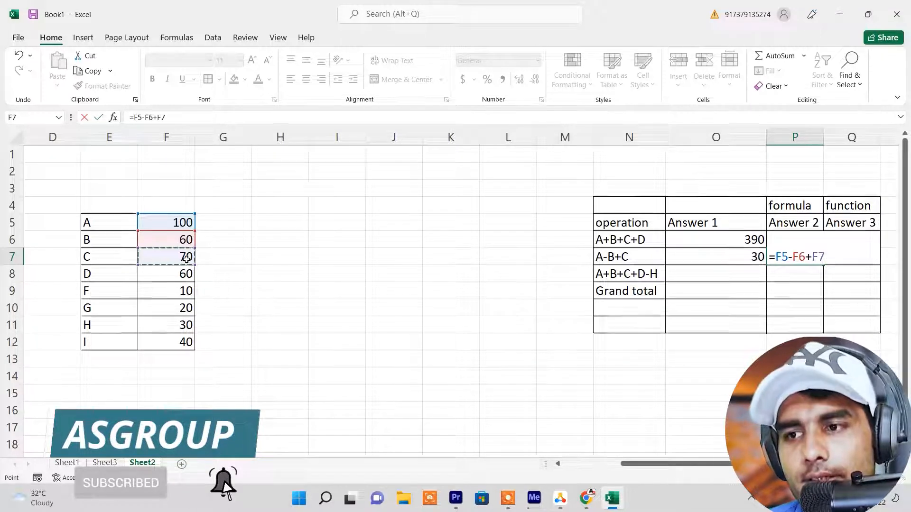
{"action": "key", "text": "Return"}
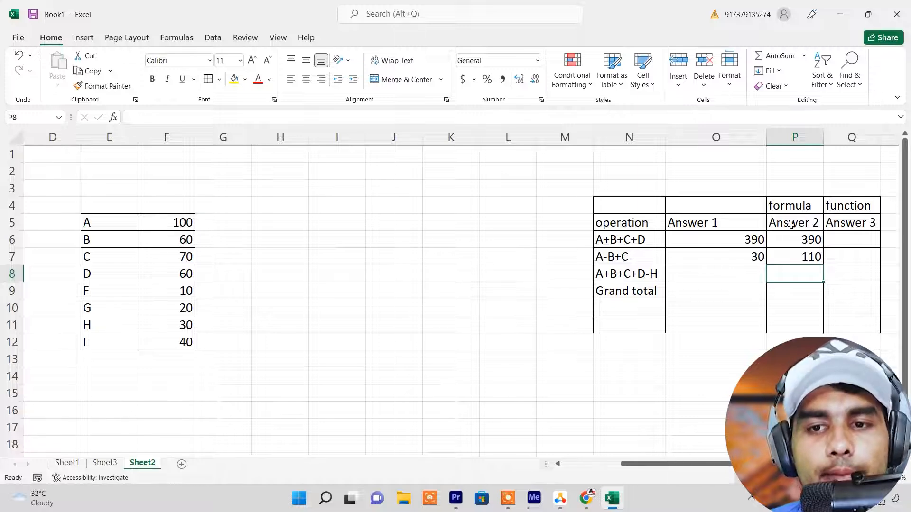
Change the value of B in cell F6 to 10
{"action": "left_click", "coordinate": [171, 241]}
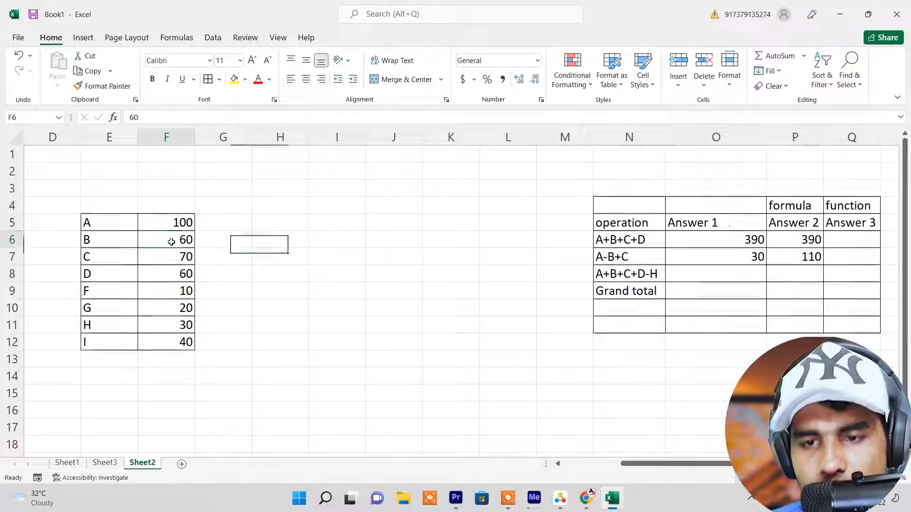
{"action": "type", "text": "10"}
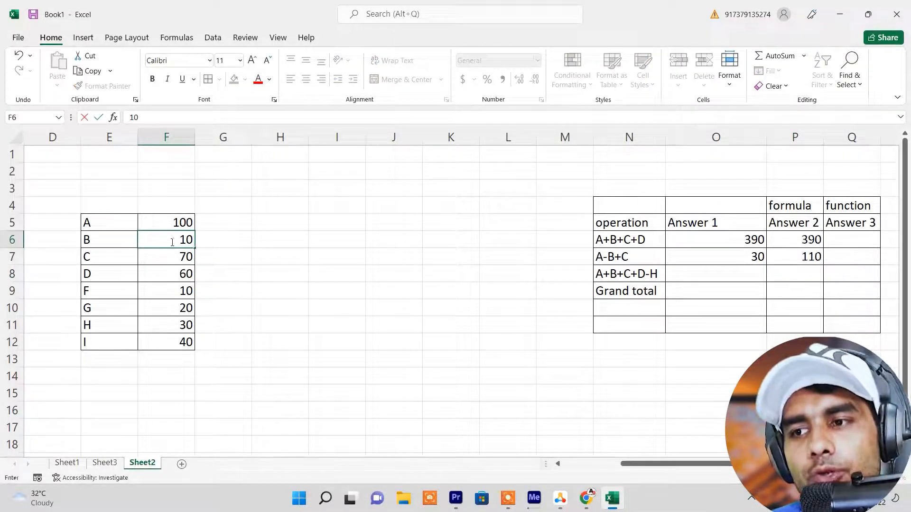
{"action": "key", "text": "Return"}
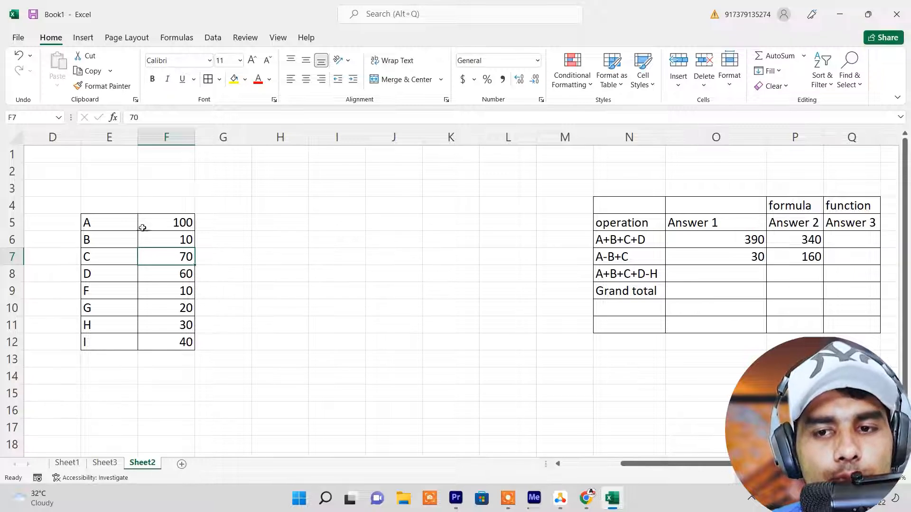
Add up the values A to I in cell F14 with the formula =F5+F6+F7+F8+F9+F10+F11+F12
{"action": "left_click_drag", "start_coordinate": [167, 219], "coordinate": [162, 346]}
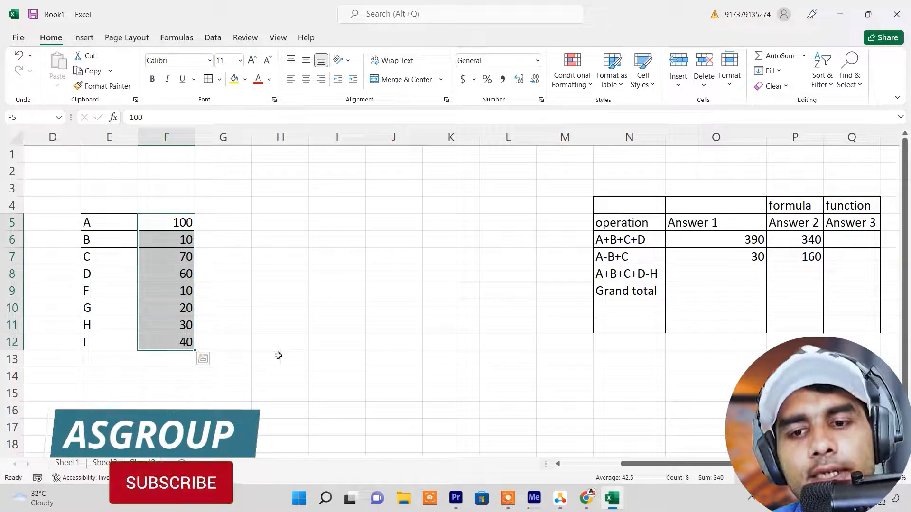
{"action": "left_click", "coordinate": [189, 382]}
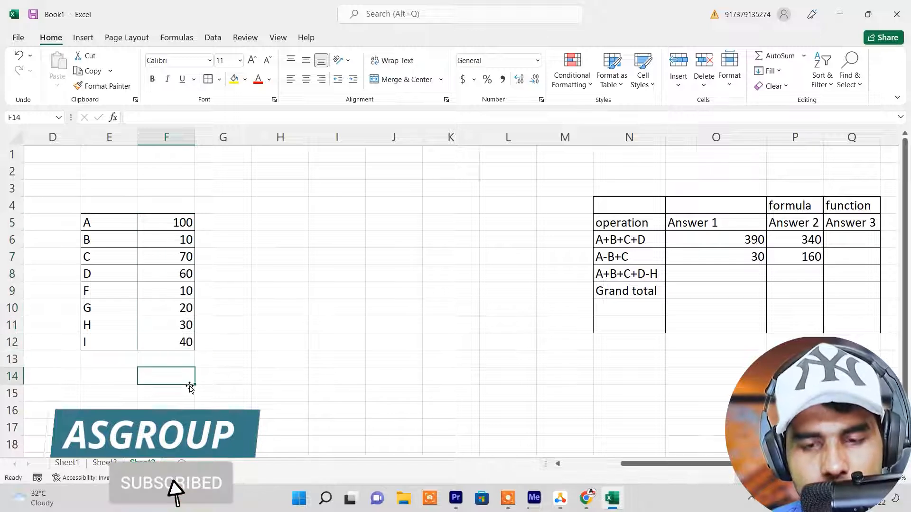
{"action": "type", "text": "="}
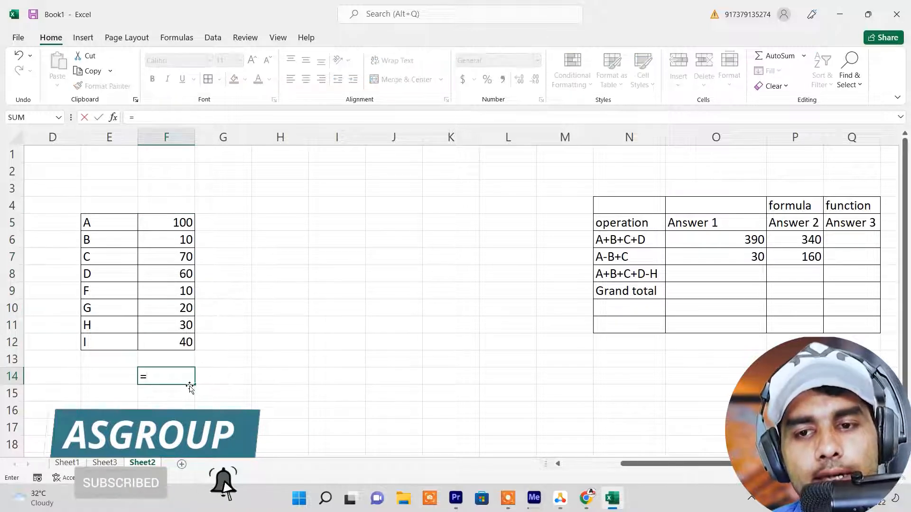
{"action": "left_click", "coordinate": [167, 225]}
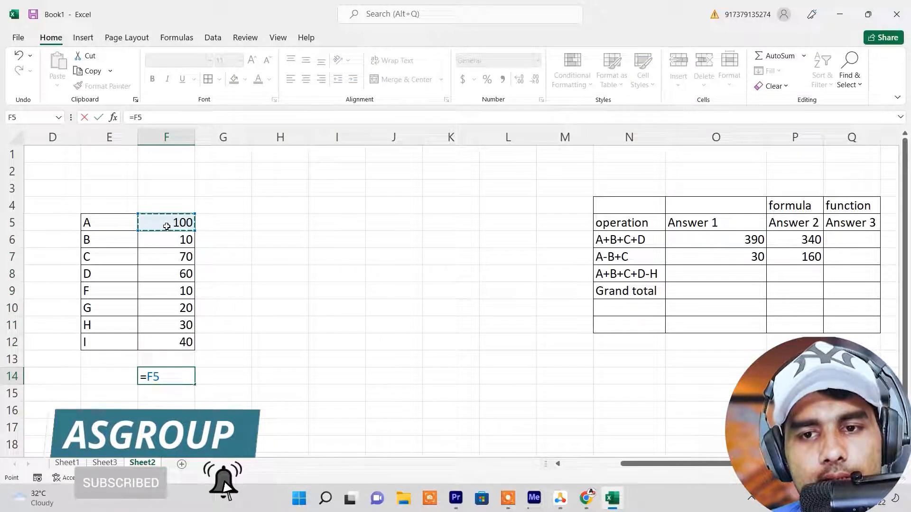
{"action": "type", "text": "+"}
{"action": "left_click", "coordinate": [163, 239]}
{"action": "type", "text": "+"}
{"action": "left_click", "coordinate": [172, 261]}
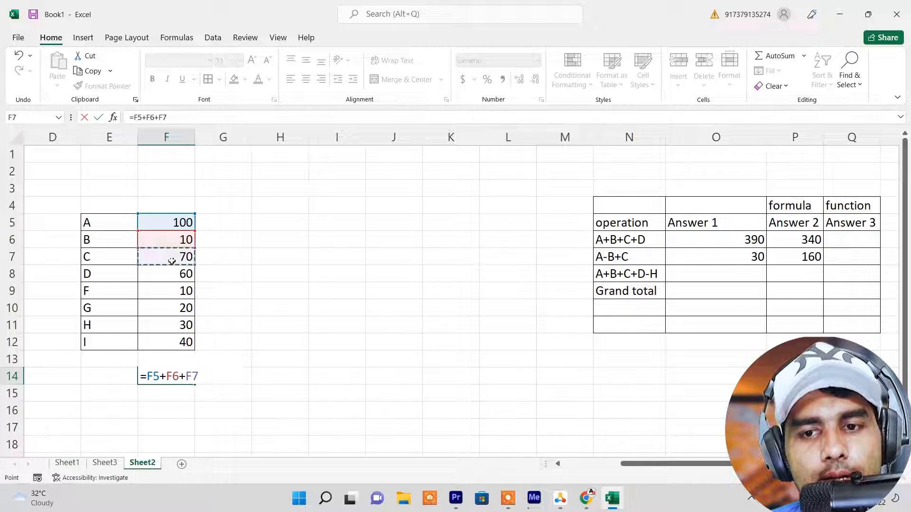
{"action": "type", "text": "+"}
{"action": "left_click", "coordinate": [169, 273]}
{"action": "type", "text": "+"}
{"action": "left_click", "coordinate": [168, 291]}
{"action": "type", "text": "+"}
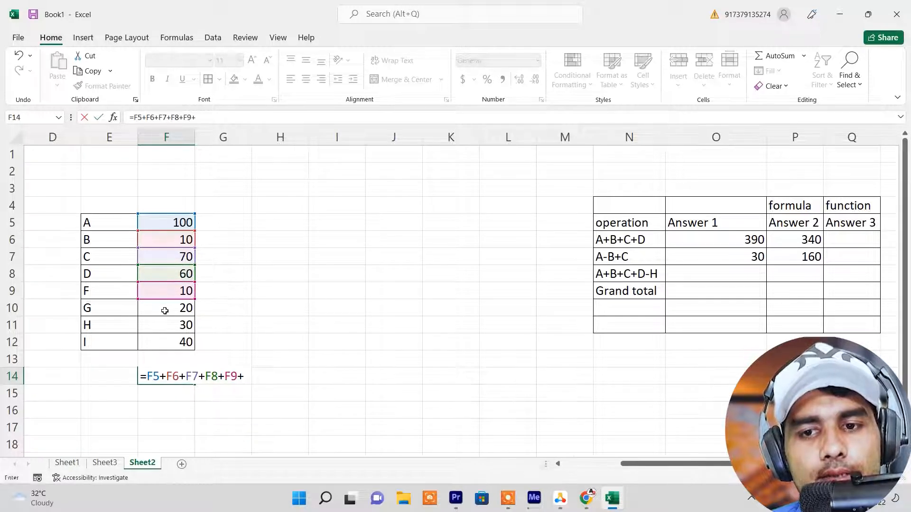
{"action": "left_click", "coordinate": [164, 311]}
{"action": "type", "text": "+"}
{"action": "left_click", "coordinate": [170, 327]}
{"action": "type", "text": "+"}
{"action": "left_click", "coordinate": [171, 342]}
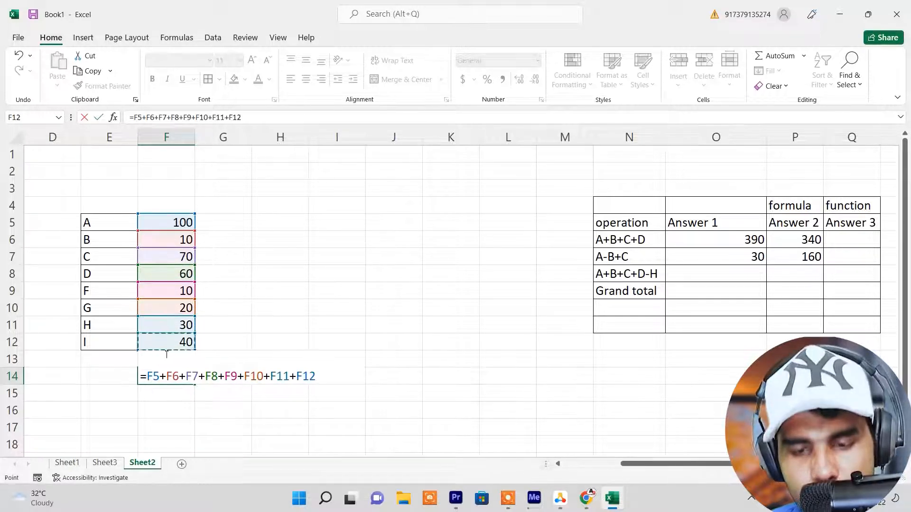
{"action": "key", "text": "Return"}
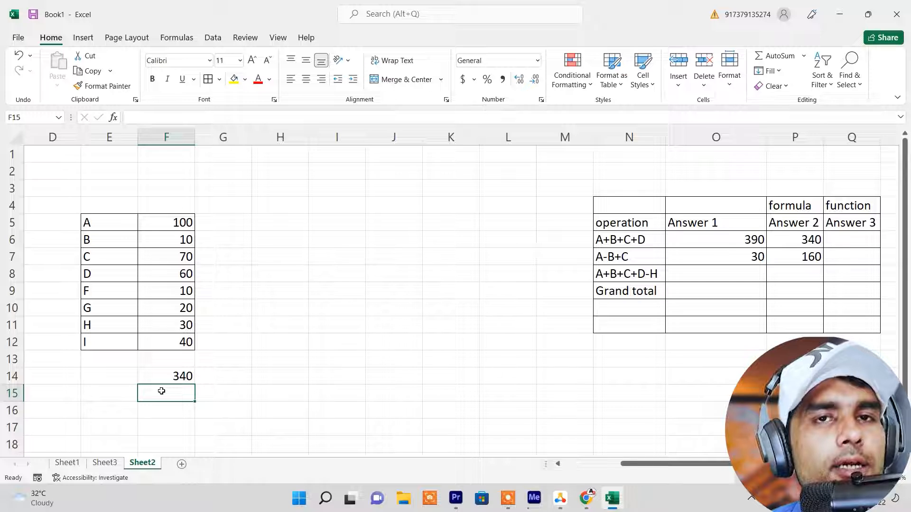
Delete the addition formula from cell F14
{"action": "left_click", "coordinate": [174, 378]}
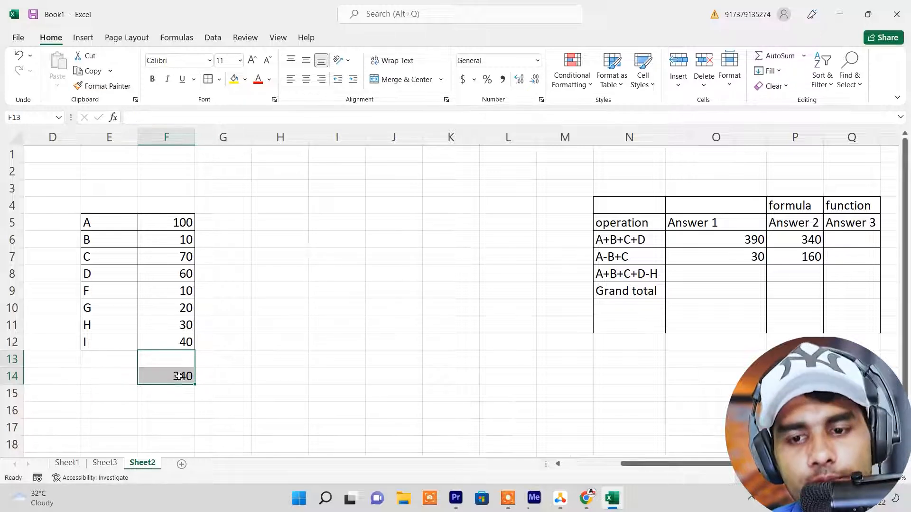
{"action": "left_click", "coordinate": [178, 394]}
{"action": "left_click", "coordinate": [180, 376]}
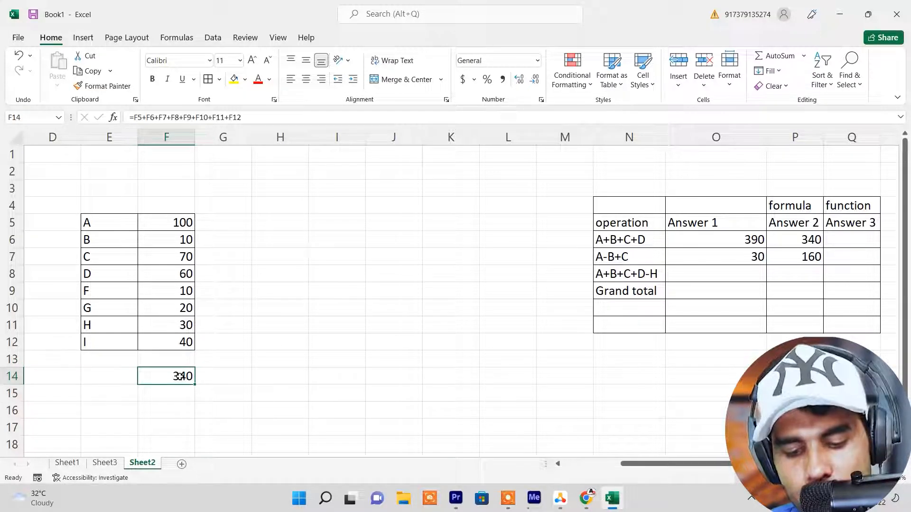
{"action": "key", "text": "Delete"}
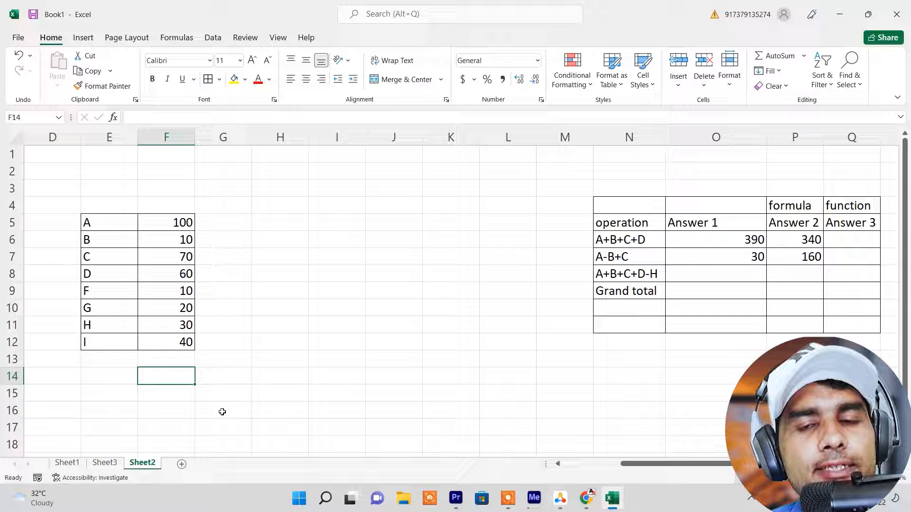
Add up the values A to I in cell H14 with the function =SUM(F5:F12)
{"action": "left_click", "coordinate": [257, 384]}
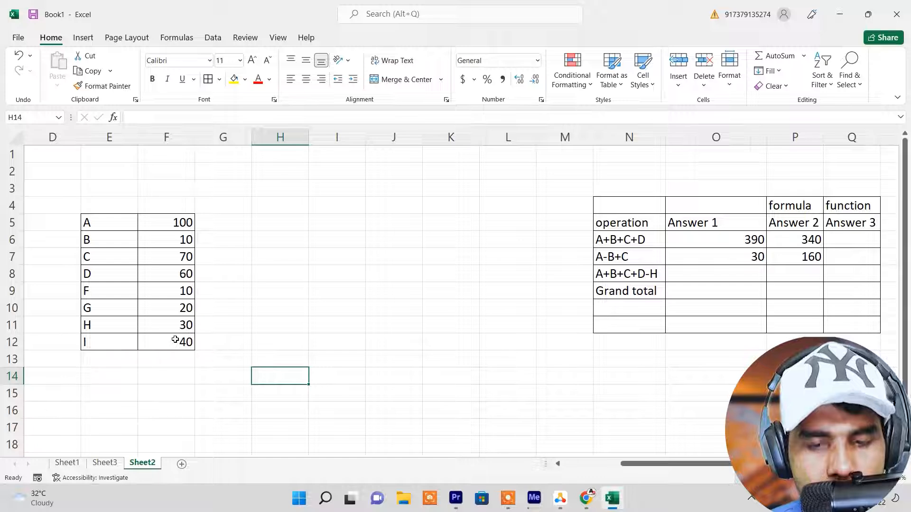
{"action": "type", "text": "="}
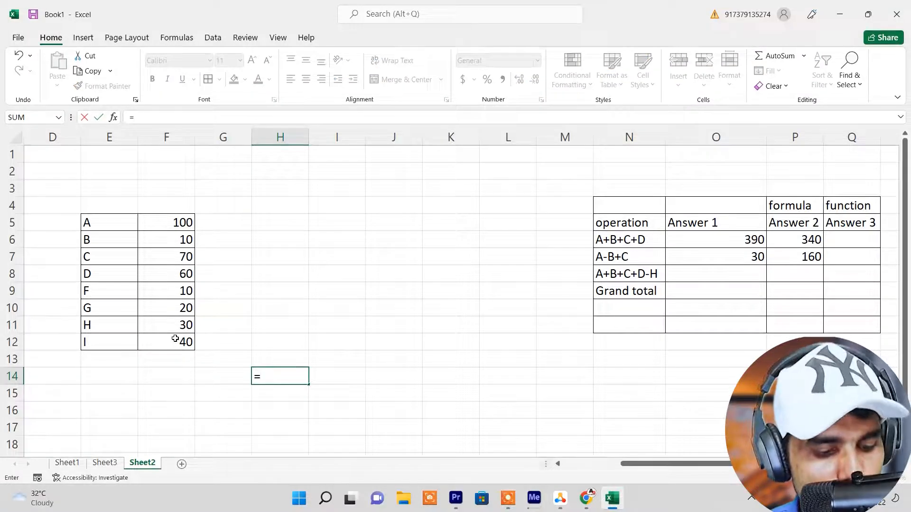
{"action": "type", "text": "sum"}
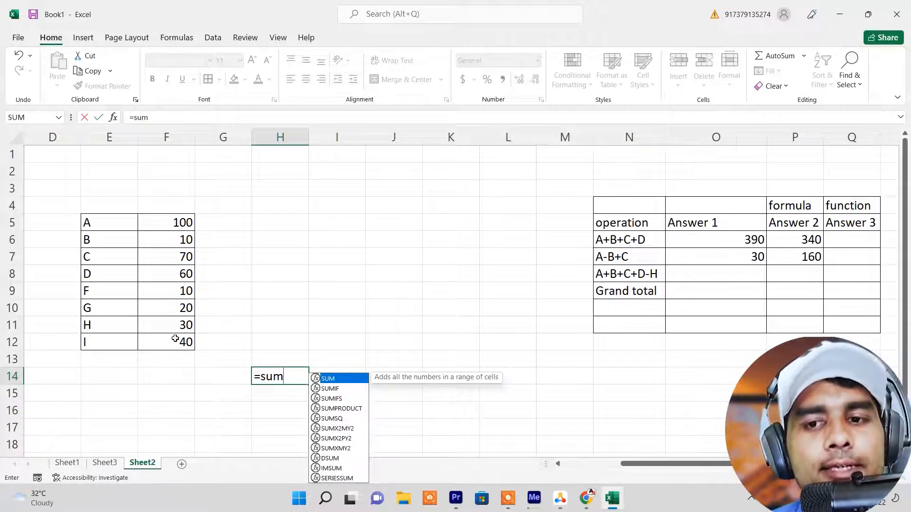
{"action": "type", "text": "("}
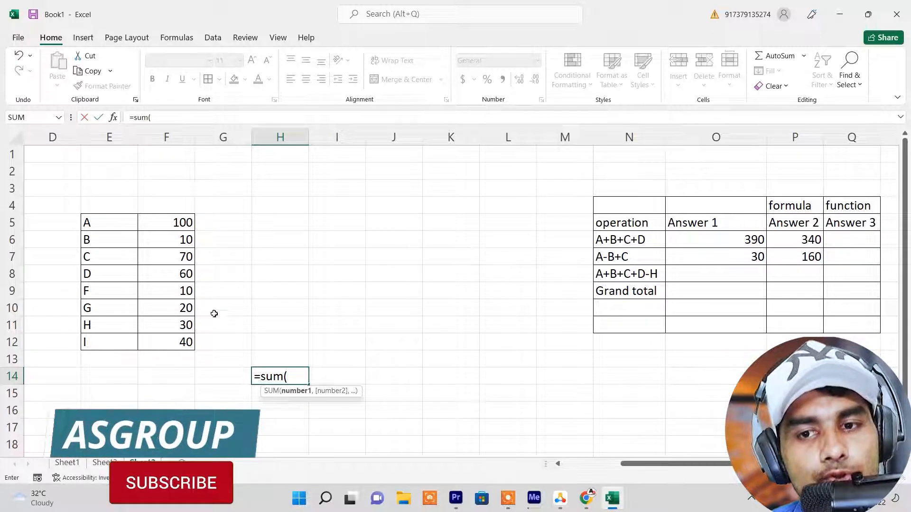
{"action": "left_click", "coordinate": [171, 217]}
{"action": "left_click_drag", "start_coordinate": [172, 217], "coordinate": [185, 343]}
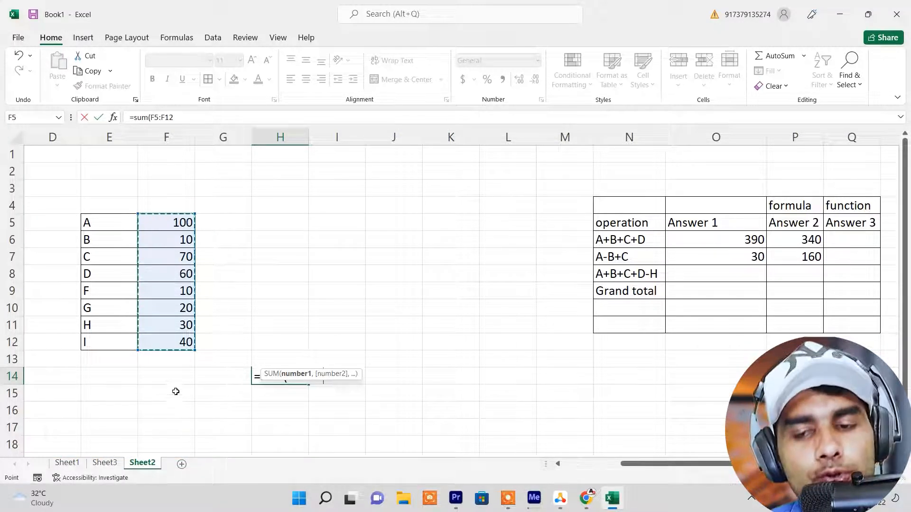
{"action": "mouse_move", "coordinate": [184, 214]}
{"action": "left_mouse_down"}
{"action": "mouse_move", "coordinate": [189, 265]}
{"action": "mouse_move", "coordinate": [184, 229]}
{"action": "left_mouse_up"}
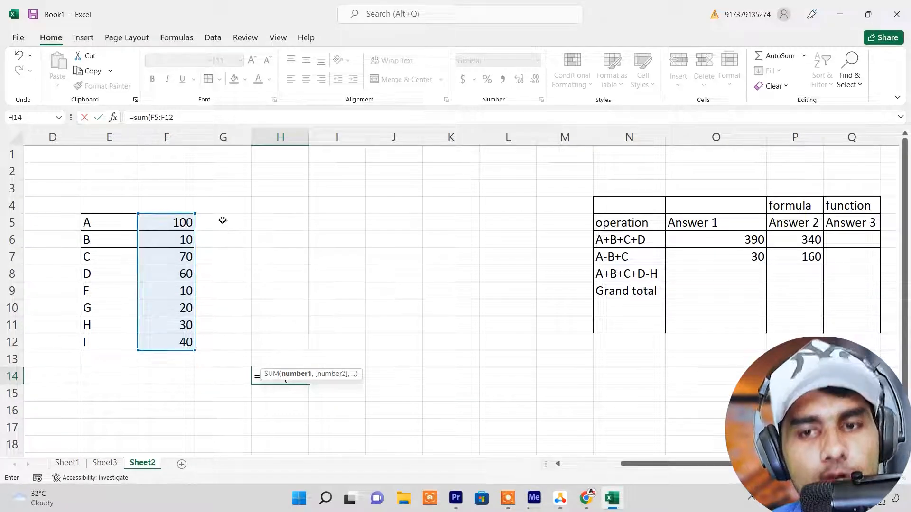
{"action": "left_click", "coordinate": [184, 118]}
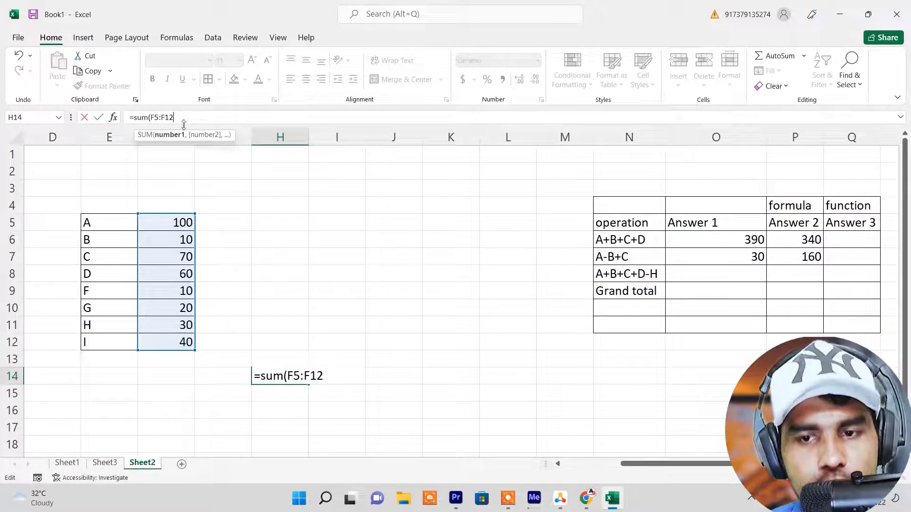
{"action": "key", "text": "Return"}
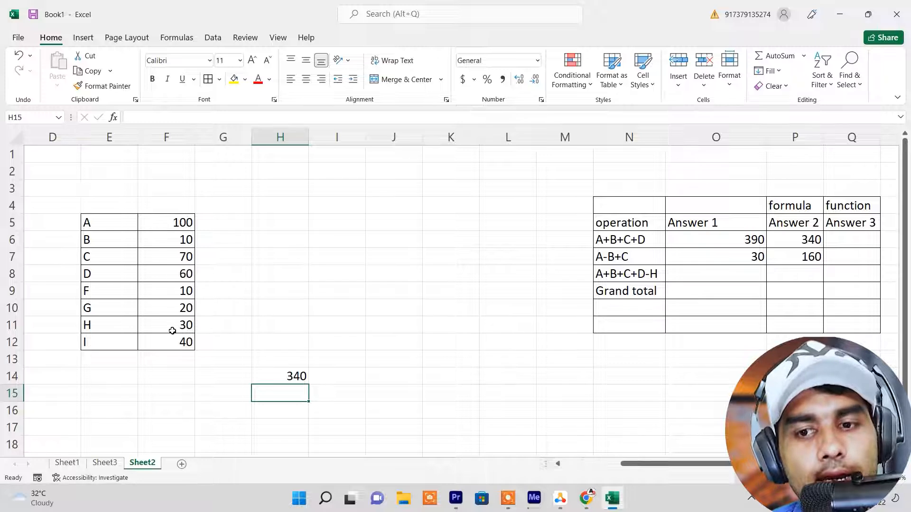
Enter 50 in cell F15, below the table and outside the summed range
{"action": "left_click", "coordinate": [178, 401]}
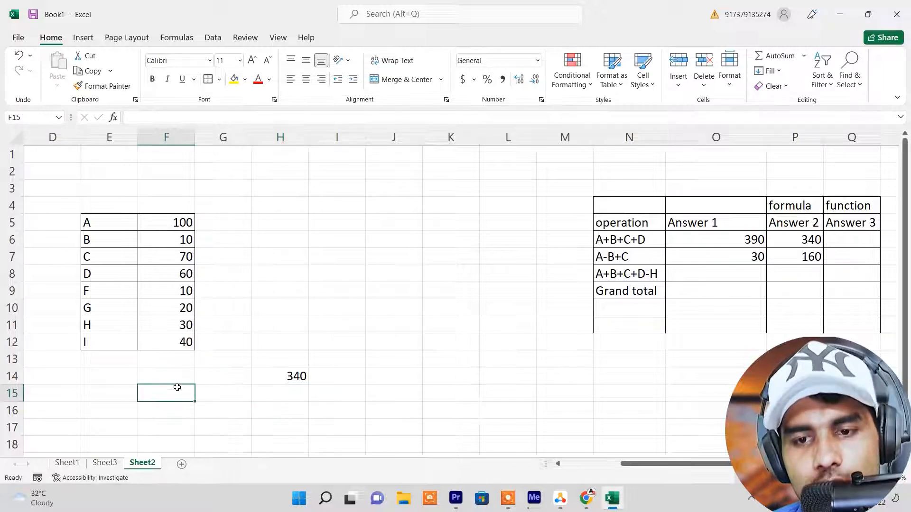
{"action": "type", "text": "50"}
{"action": "key", "text": "Return"}
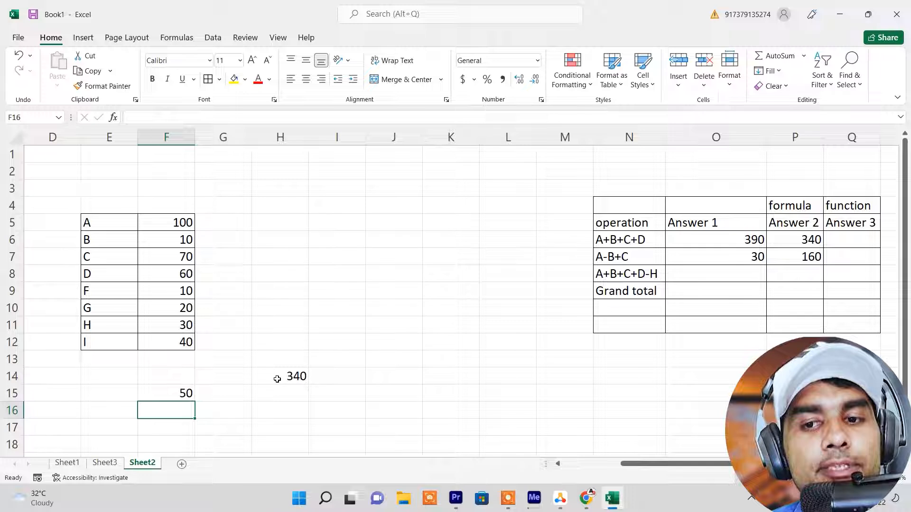
Change the formula in cell H14 to =SUM(F:F) so that it adds up the whole column F
{"action": "left_click_drag", "start_coordinate": [186, 222], "coordinate": [187, 340]}
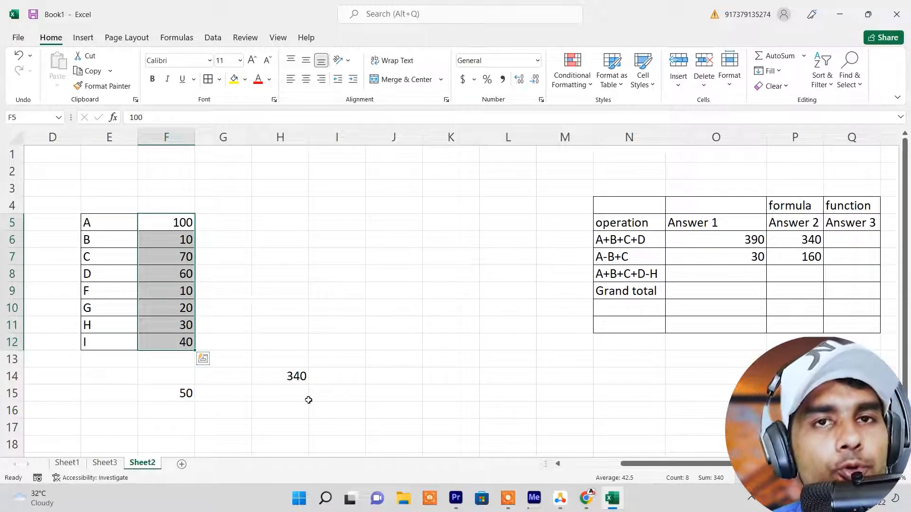
{"action": "left_click", "coordinate": [303, 381]}
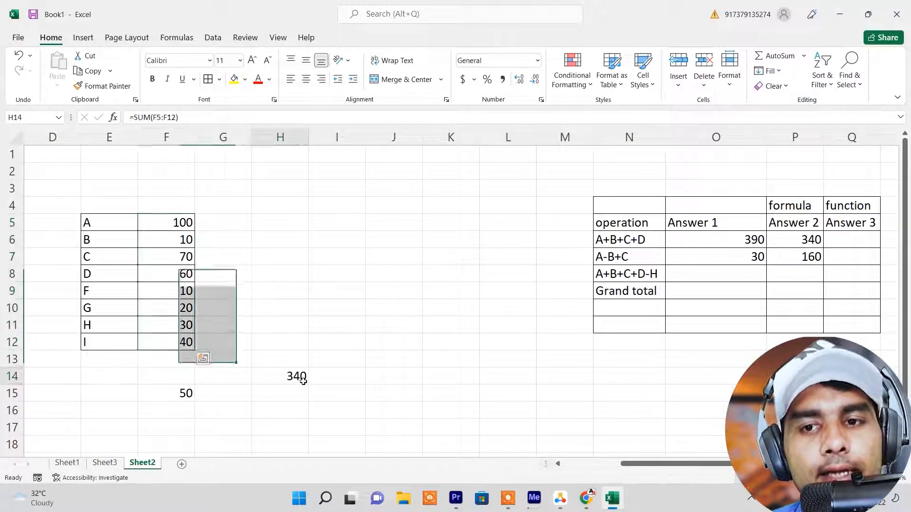
{"action": "left_click", "coordinate": [181, 117]}
{"action": "key", "text": "BackSpace"}
{"action": "key", "text": "BackSpace"}
{"action": "key", "text": "BackSpace"}
{"action": "key", "text": "BackSpace"}
{"action": "key", "text": "BackSpace"}
{"action": "key", "text": "BackSpace"}
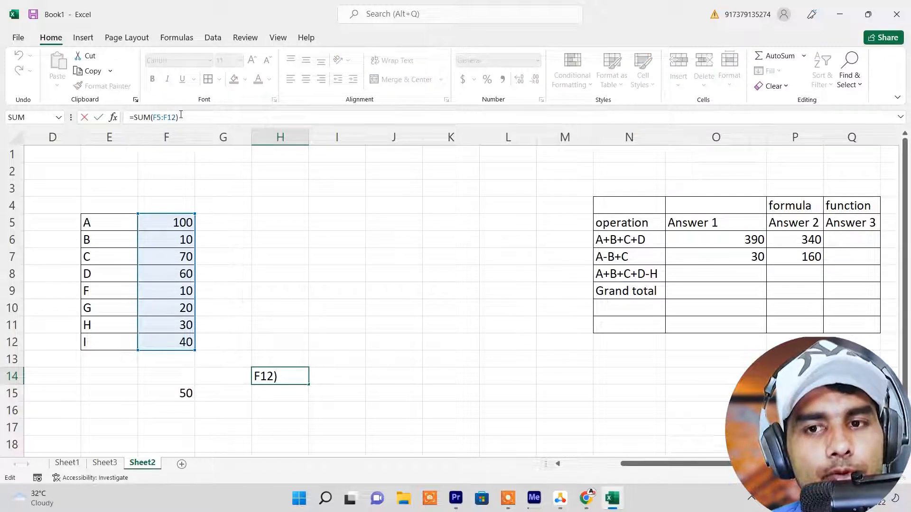
{"action": "key", "text": "BackSpace"}
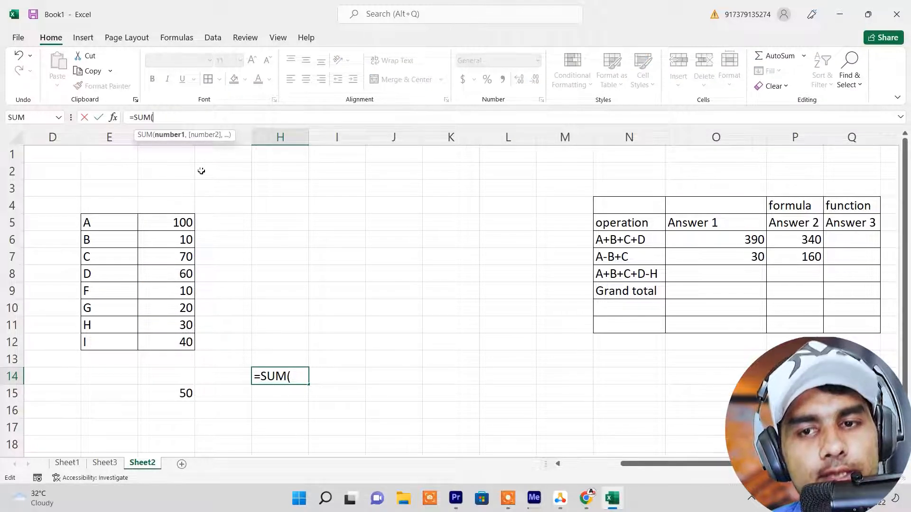
{"action": "key", "text": "BackSpace"}
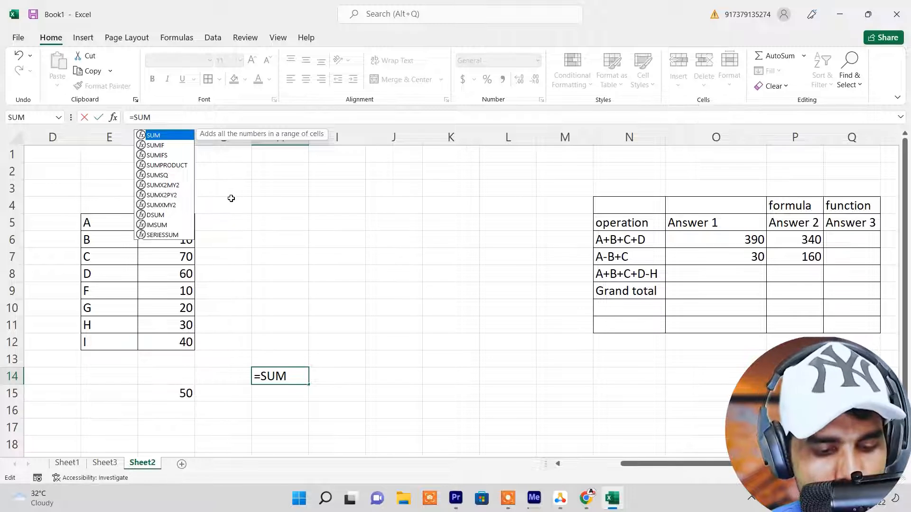
{"action": "type", "text": "("}
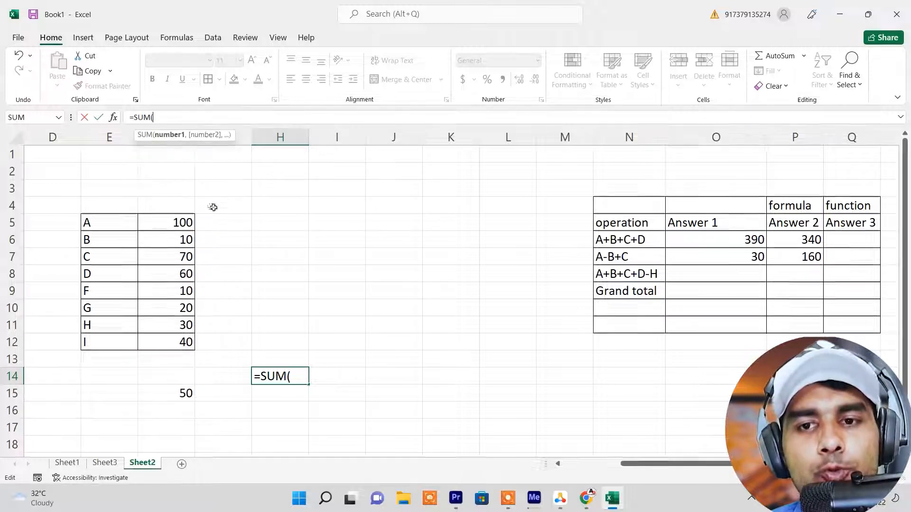
{"action": "left_click", "coordinate": [175, 141]}
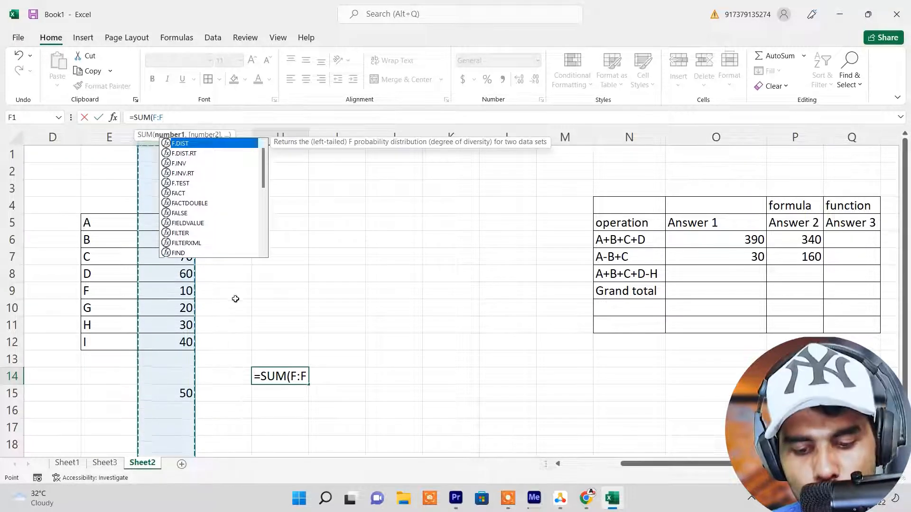
{"action": "type", "text": ")"}
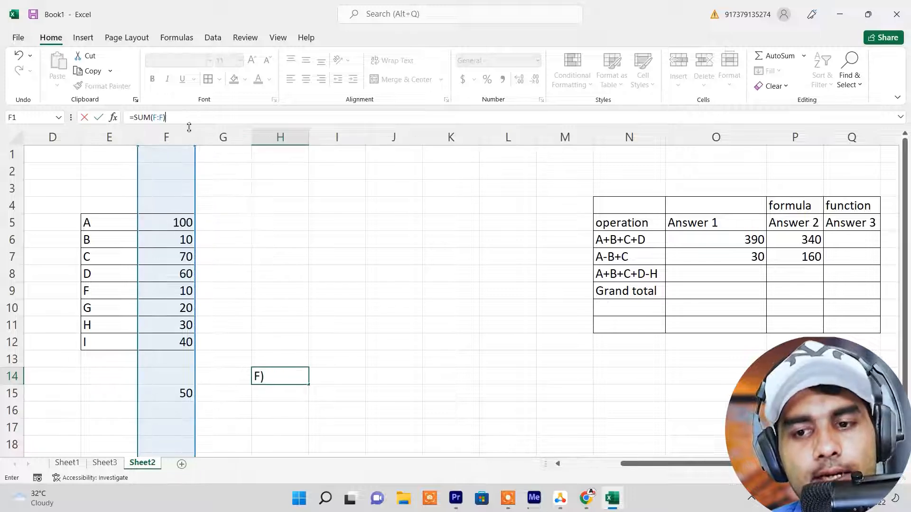
{"action": "key", "text": "Return"}
Enter another 50 further down column F, in cell F23
{"action": "scroll", "coordinate": [181, 430], "scroll_direction": "down", "scroll_amount": 9}
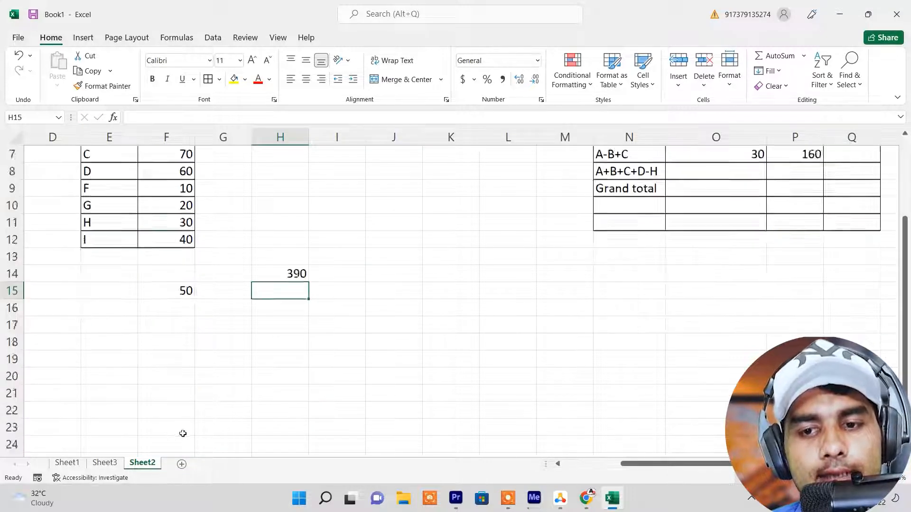
{"action": "scroll", "coordinate": [183, 395], "scroll_direction": "up", "scroll_amount": 7}
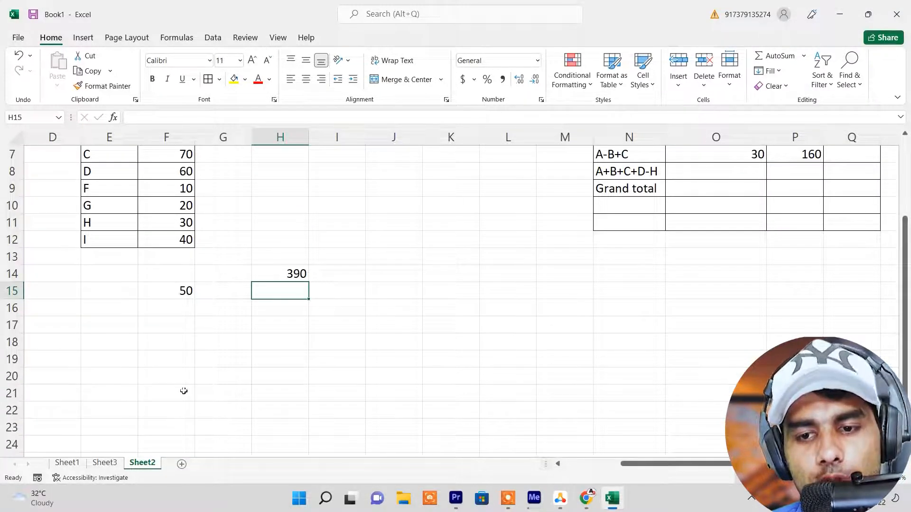
{"action": "left_click", "coordinate": [182, 427]}
{"action": "type", "text": "50"}
{"action": "key", "text": "Return"}
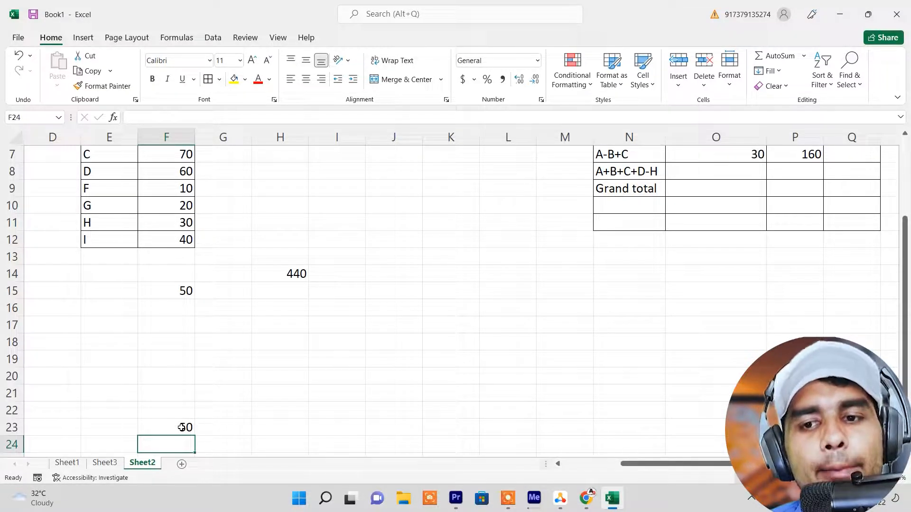
Clear the test entries and the SUM formula from F14:I16 and F22:G24
{"action": "left_click_drag", "start_coordinate": [156, 275], "coordinate": [338, 309]}
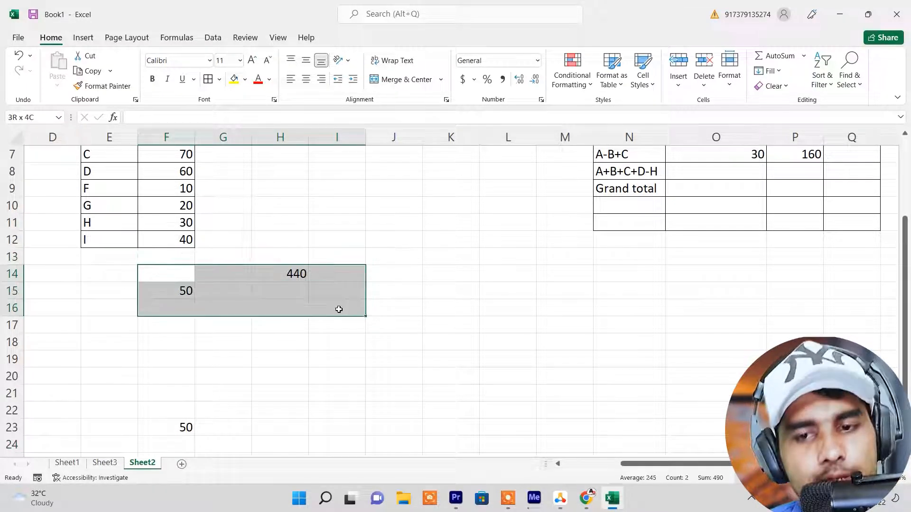
{"action": "key", "text": "Delete"}
{"action": "left_click_drag", "start_coordinate": [157, 408], "coordinate": [198, 444]}
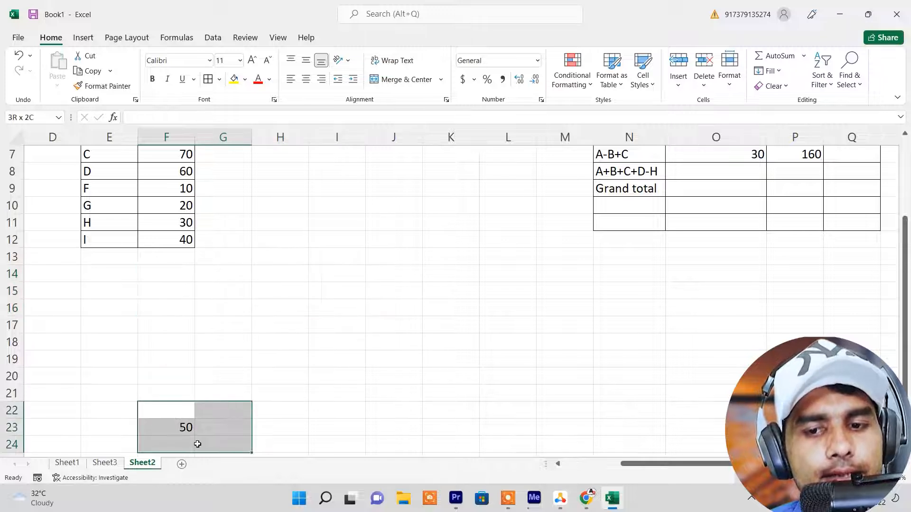
On Sheet1, enter 1 and 2 in cells E21 and E22 and fill the series down to E31
{"action": "left_click", "coordinate": [68, 463]}
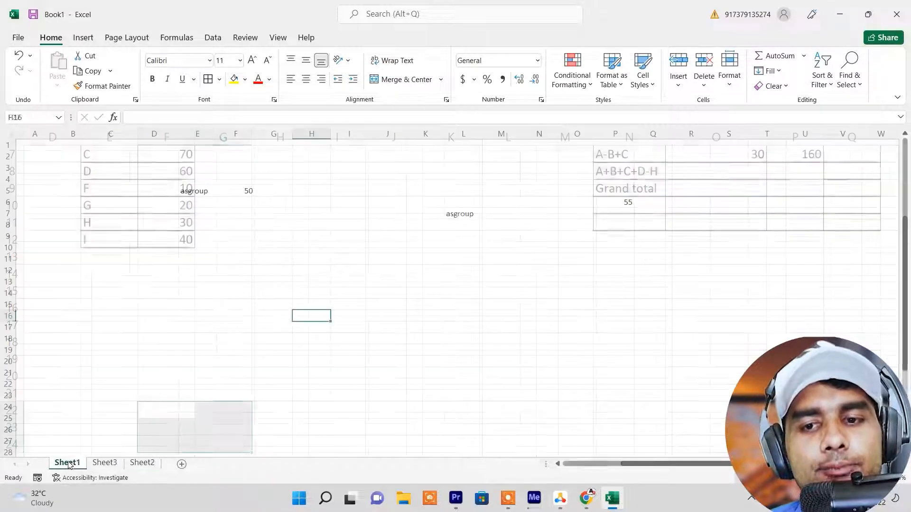
{"action": "scroll", "coordinate": [219, 285], "scroll_direction": "down", "scroll_amount": 3}
{"action": "left_click", "coordinate": [185, 271]}
{"action": "type", "text": "1"}
{"action": "key", "text": "Return"}
{"action": "type", "text": "2"}
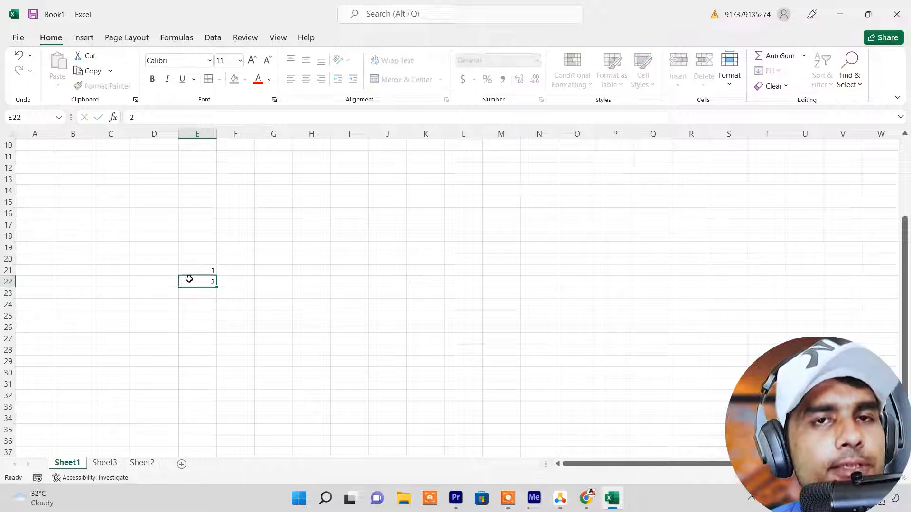
{"action": "key", "text": "Return"}
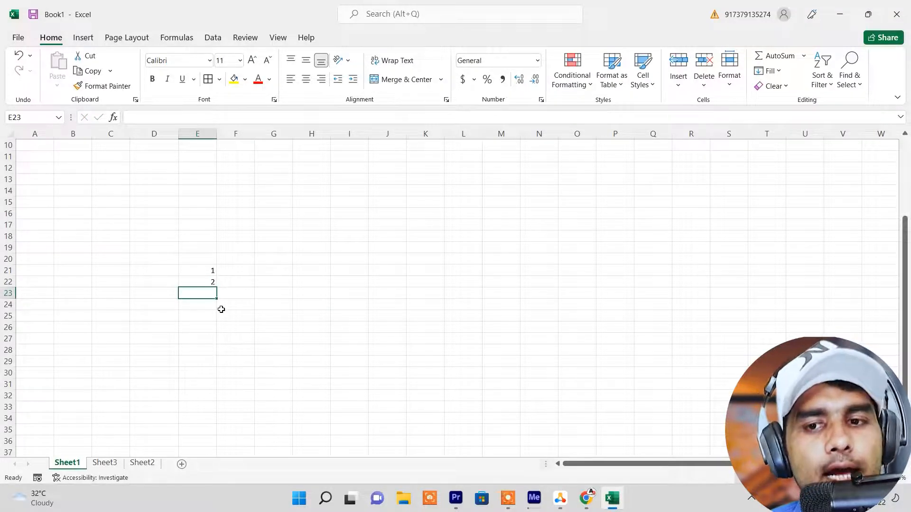
{"action": "left_click_drag", "start_coordinate": [204, 270], "coordinate": [204, 282]}
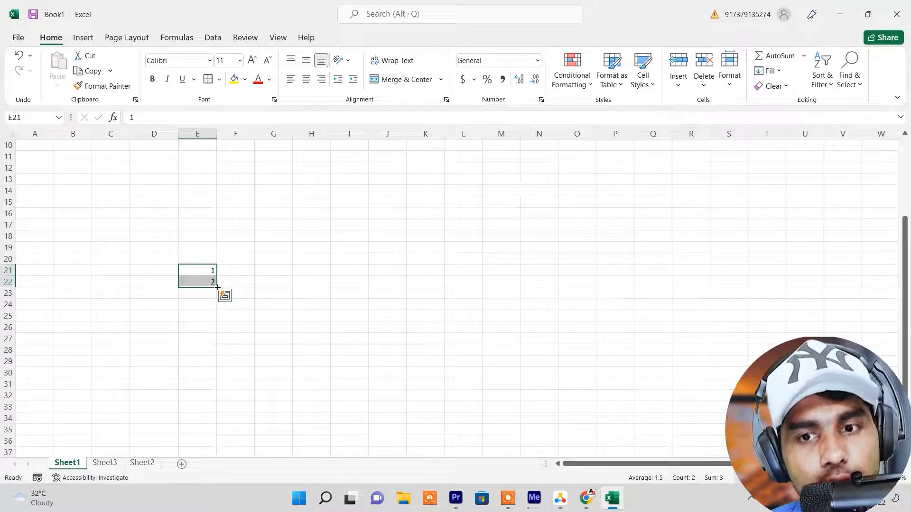
{"action": "left_click_drag", "start_coordinate": [217, 287], "coordinate": [221, 386]}
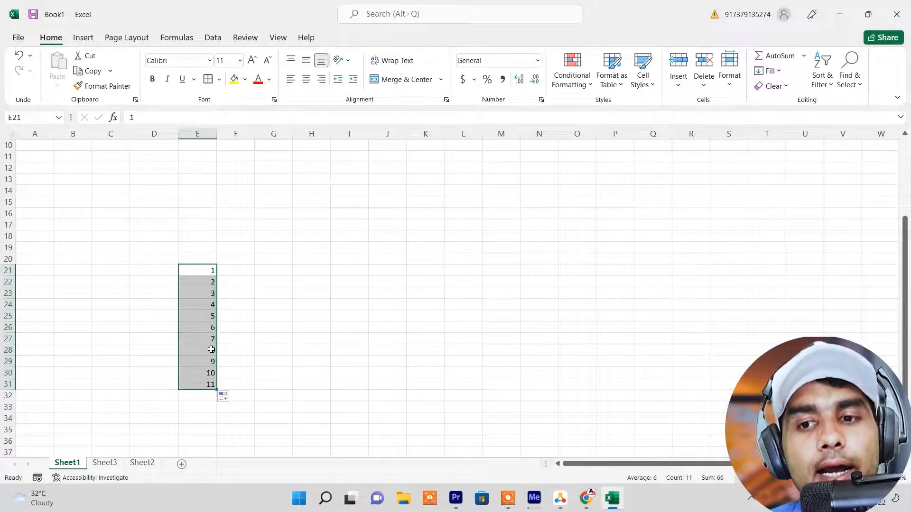
Enter 100 and 99 in cells F21 and F22 and fill the descending series down to F31
{"action": "left_click", "coordinate": [245, 269]}
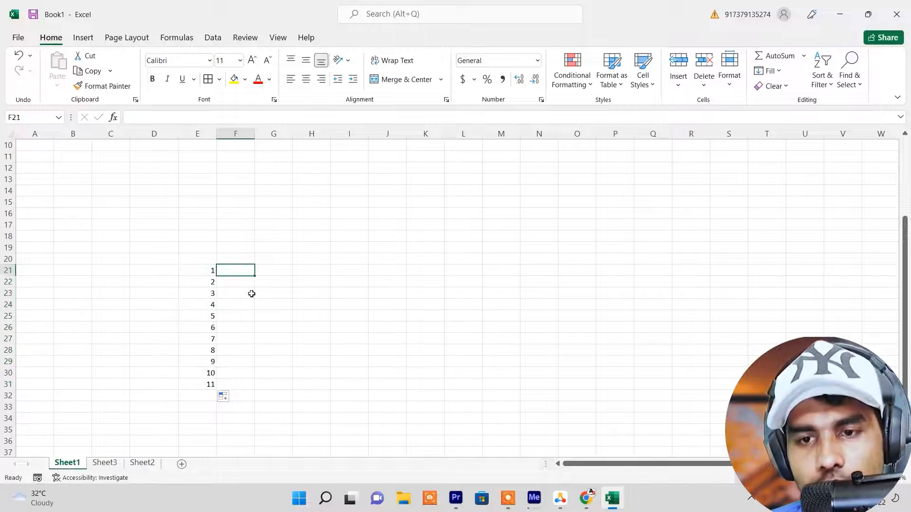
{"action": "type", "text": "100"}
{"action": "key", "text": "Return"}
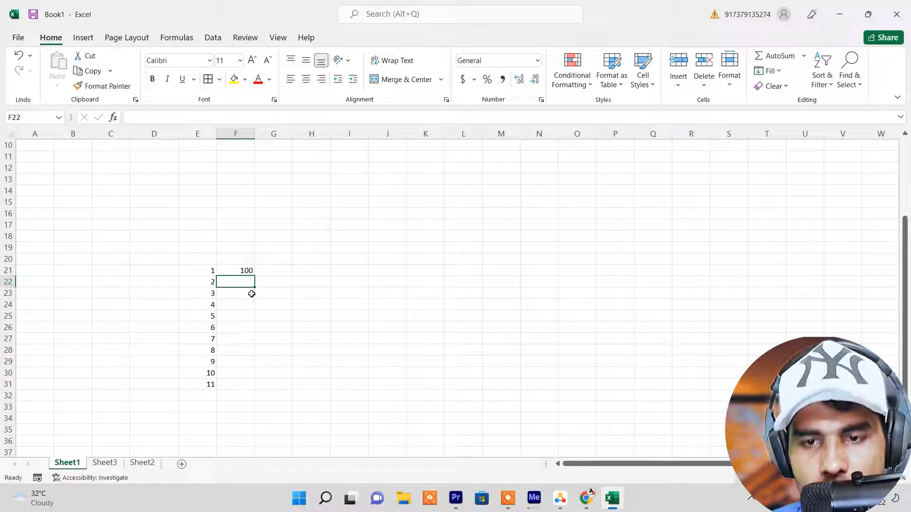
{"action": "type", "text": "99"}
{"action": "key", "text": "Return"}
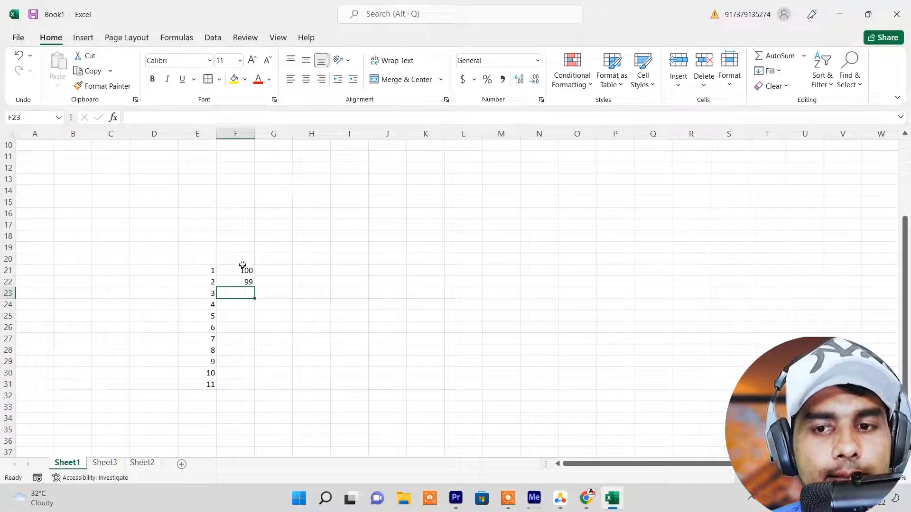
{"action": "left_click_drag", "start_coordinate": [242, 267], "coordinate": [244, 281]}
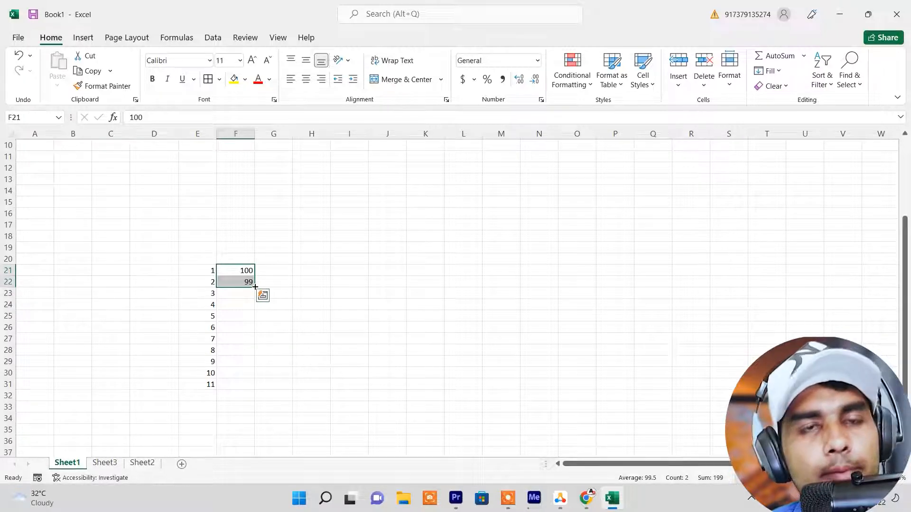
{"action": "left_click_drag", "start_coordinate": [255, 287], "coordinate": [257, 390]}
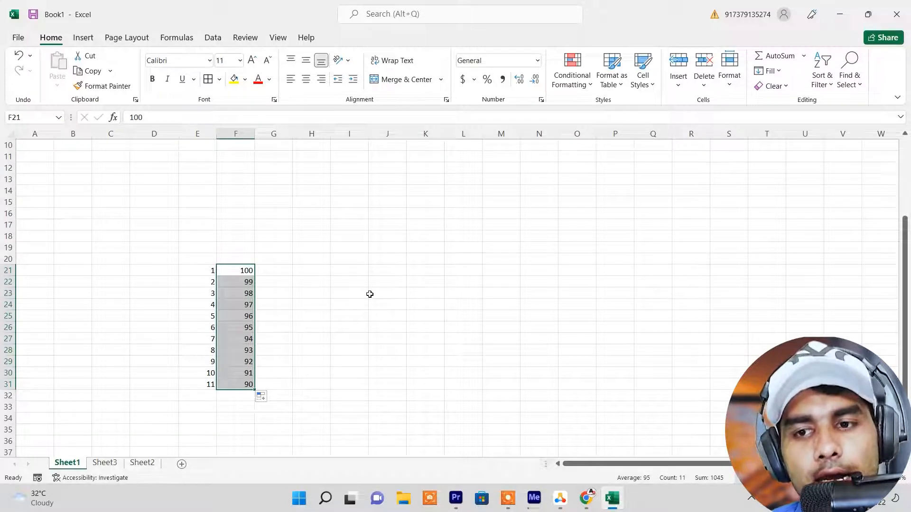
Enter 5 and 10 in cells I21 and I22 and fill the series in steps of 5 down to I32
{"action": "left_click", "coordinate": [345, 267]}
{"action": "type", "text": "5"}
{"action": "key", "text": "Return"}
{"action": "type", "text": "10"}
{"action": "key", "text": "Return"}
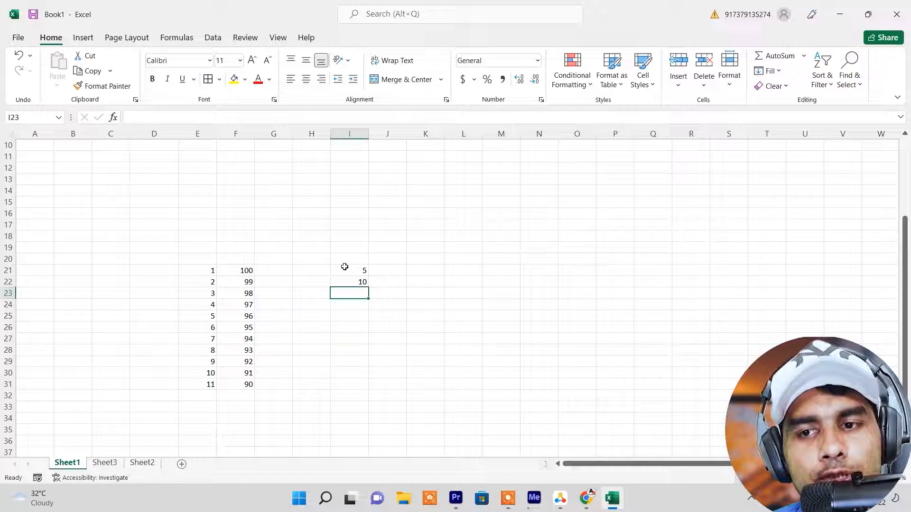
{"action": "left_click_drag", "start_coordinate": [345, 268], "coordinate": [360, 284]}
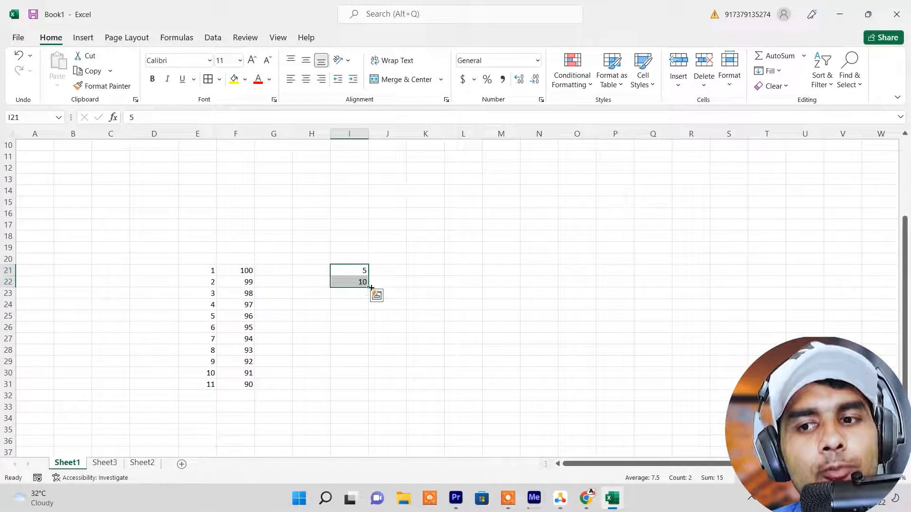
{"action": "left_click_drag", "start_coordinate": [369, 288], "coordinate": [363, 402]}
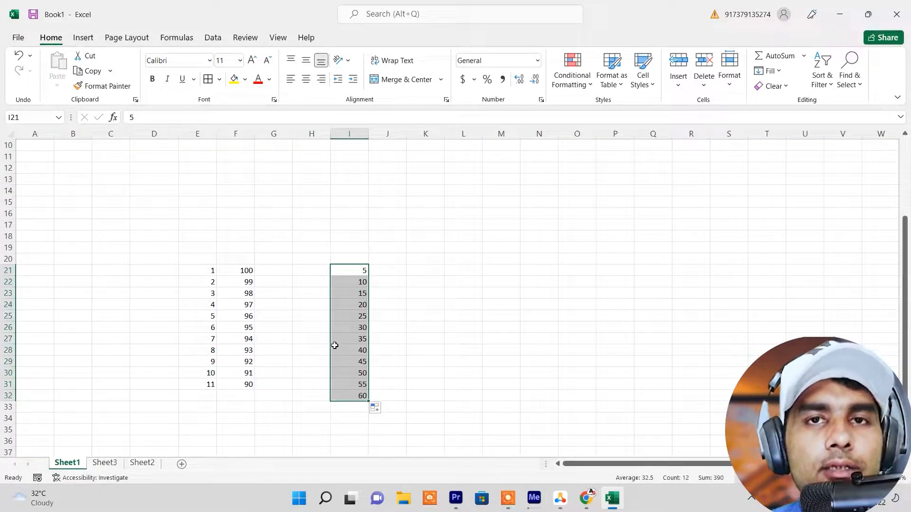